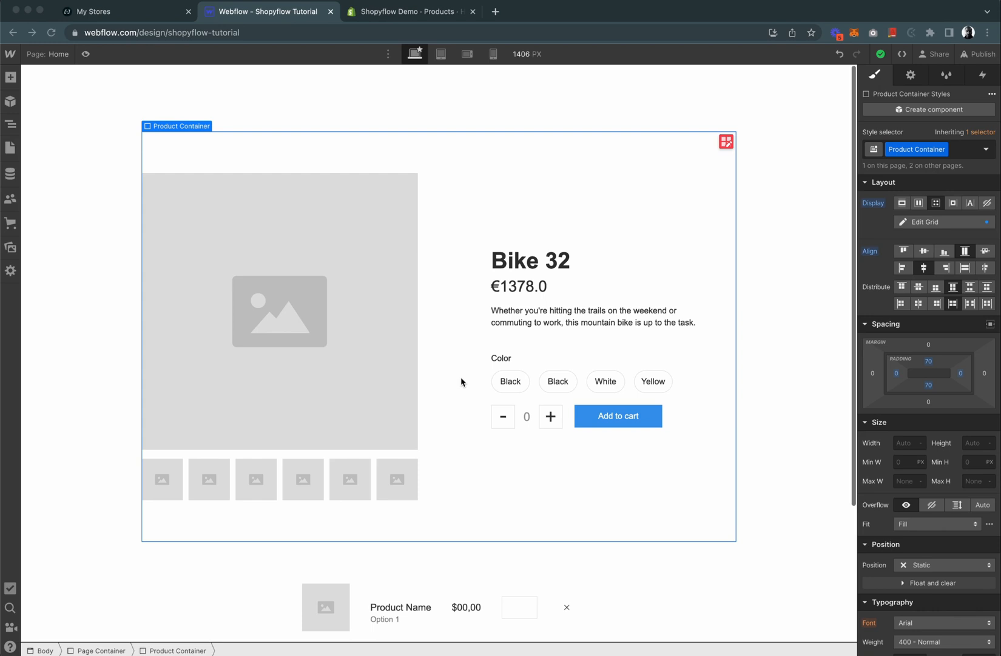
Switch to the Shopify admin and review the Helmet product's details
{"action": "left_click", "coordinate": [464, 380]}
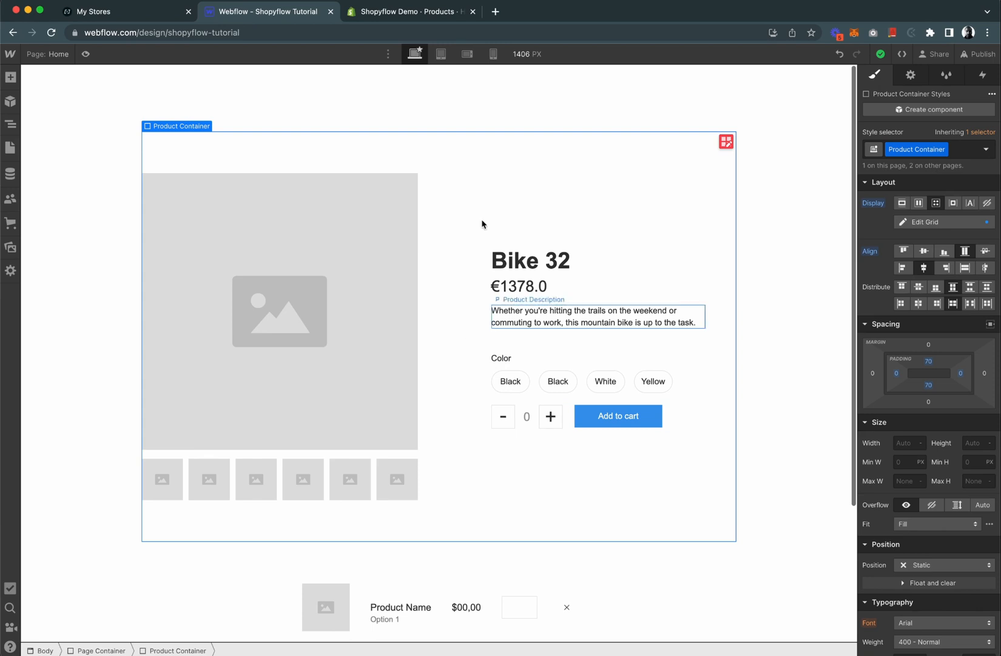
{"action": "left_click", "coordinate": [426, 11]}
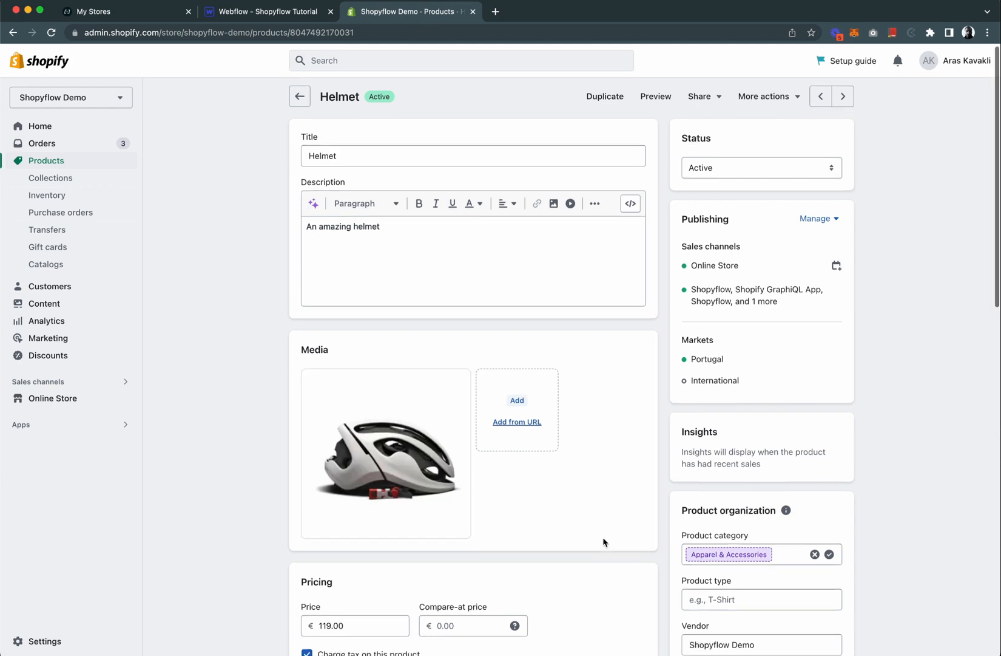
{"action": "scroll", "coordinate": [574, 547], "scroll_direction": "down", "scroll_amount": 2}
{"action": "scroll", "coordinate": [394, 578], "scroll_direction": "up", "scroll_amount": 3}
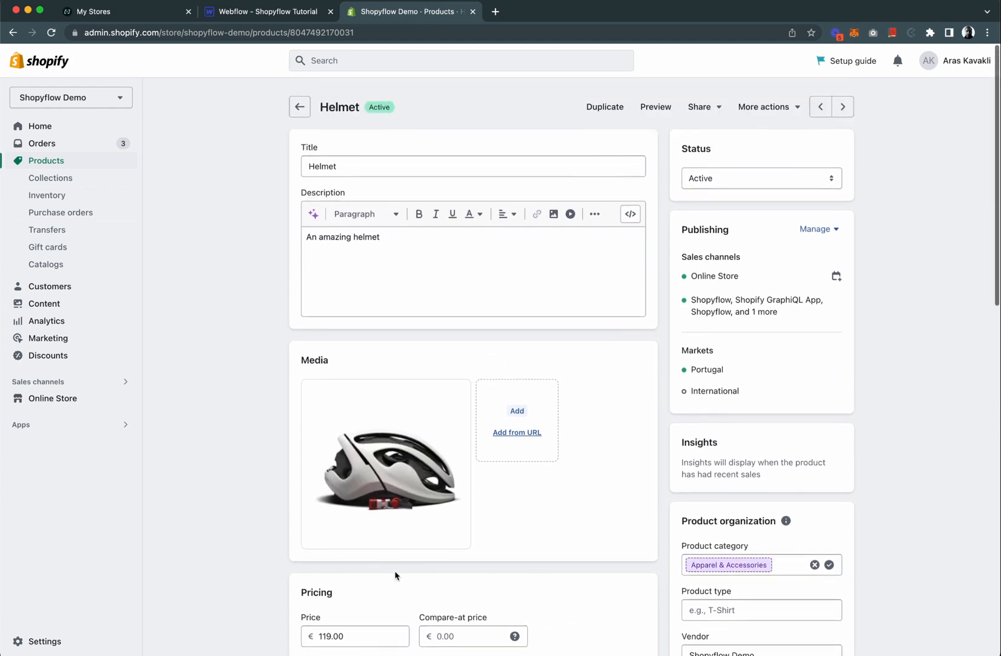
Switch to Shopyflow, open the build page of the first Shopyflow Demo Store, and select Helmet as the product
{"action": "left_click", "coordinate": [151, 13]}
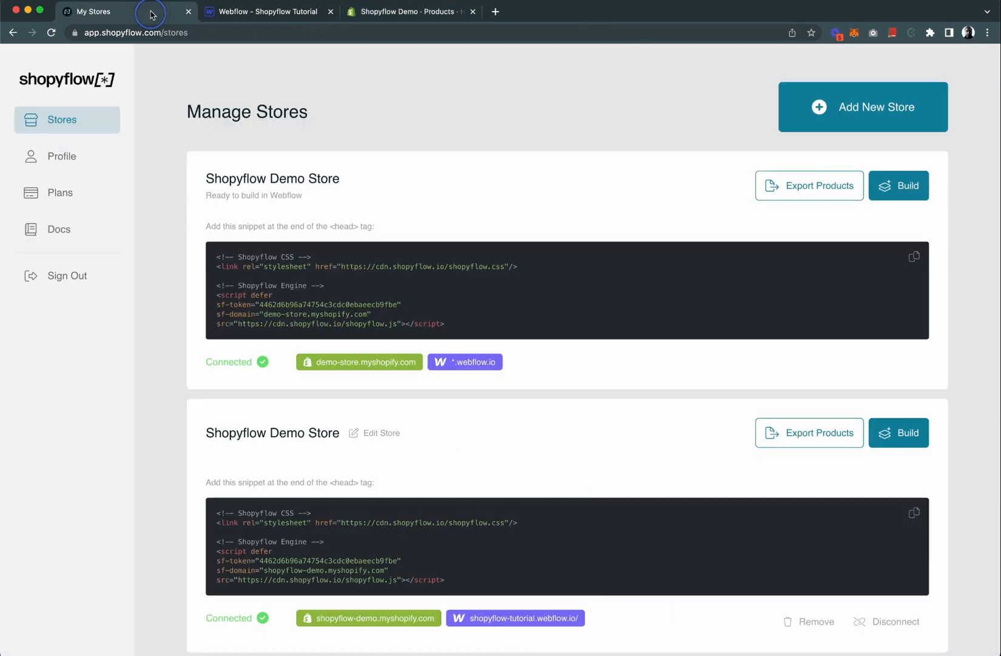
{"action": "left_click", "coordinate": [887, 186]}
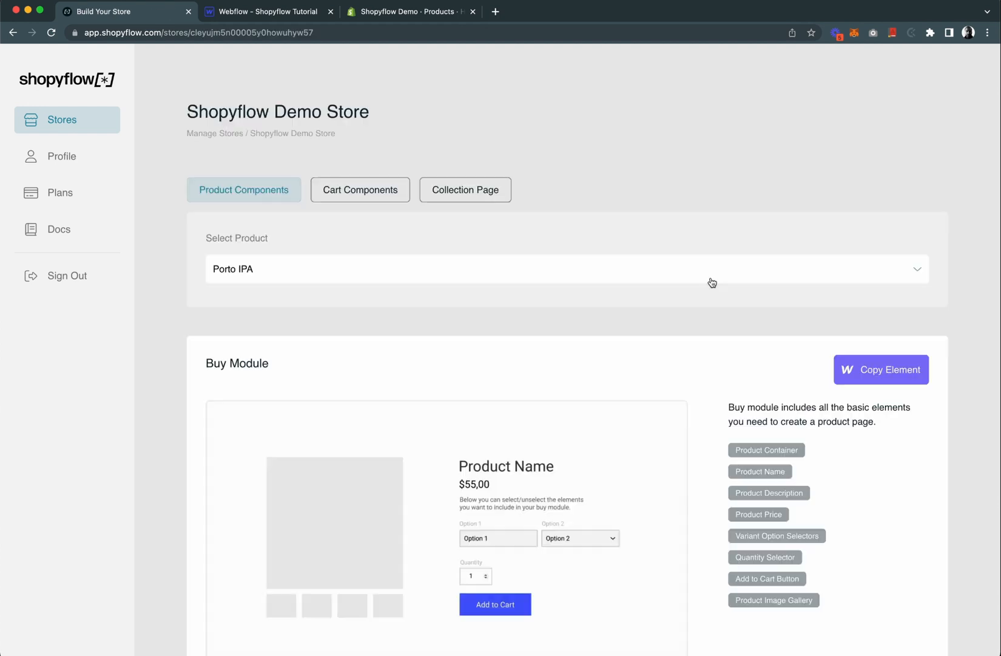
{"action": "left_click", "coordinate": [709, 282]}
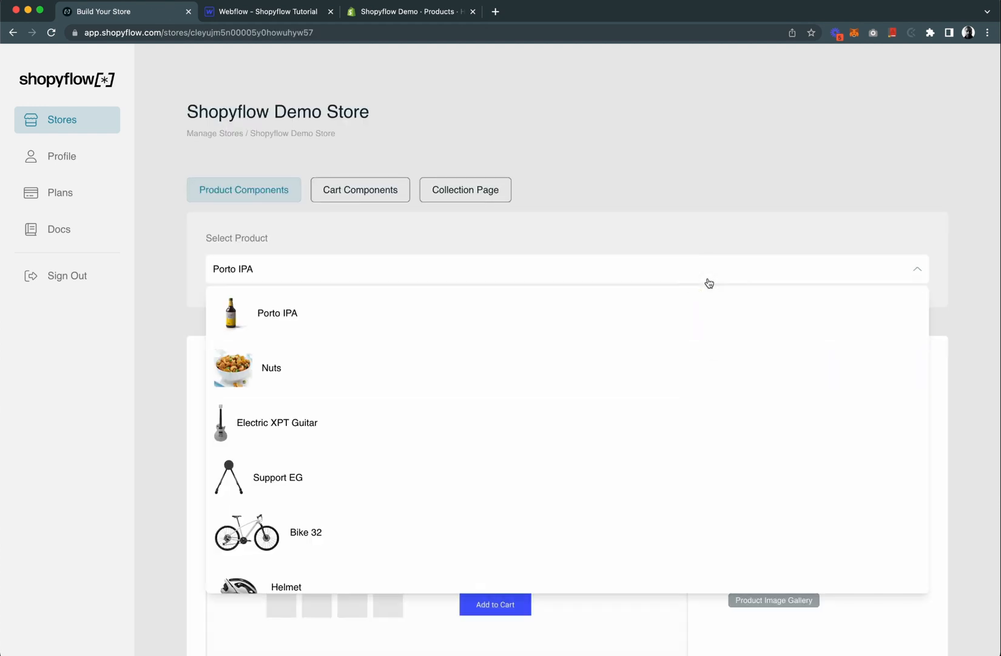
{"action": "scroll", "coordinate": [338, 458], "scroll_direction": "down", "scroll_amount": 3}
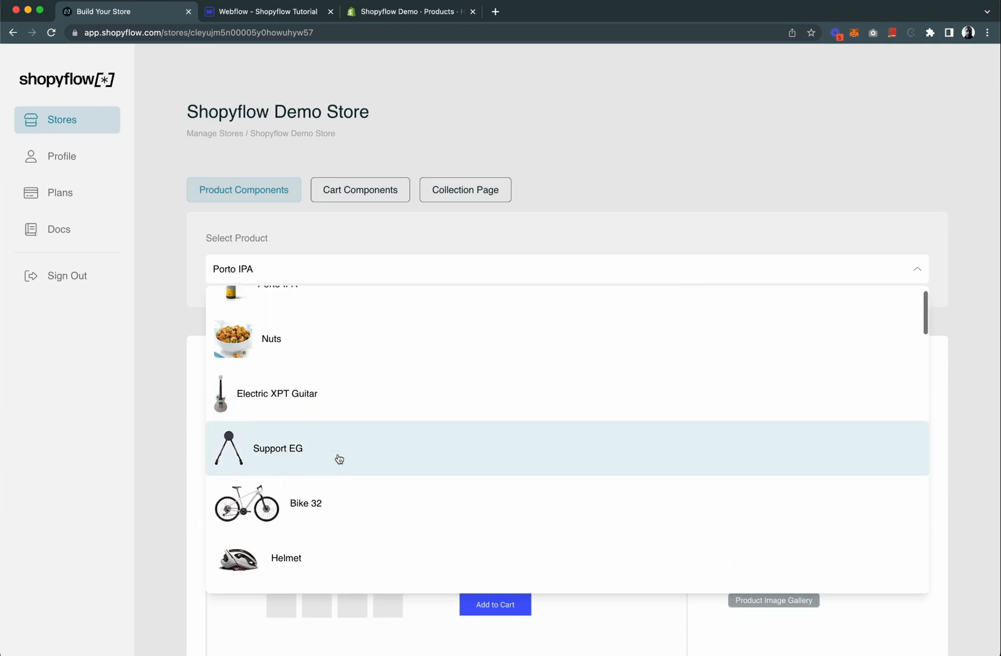
{"action": "left_click", "coordinate": [300, 509]}
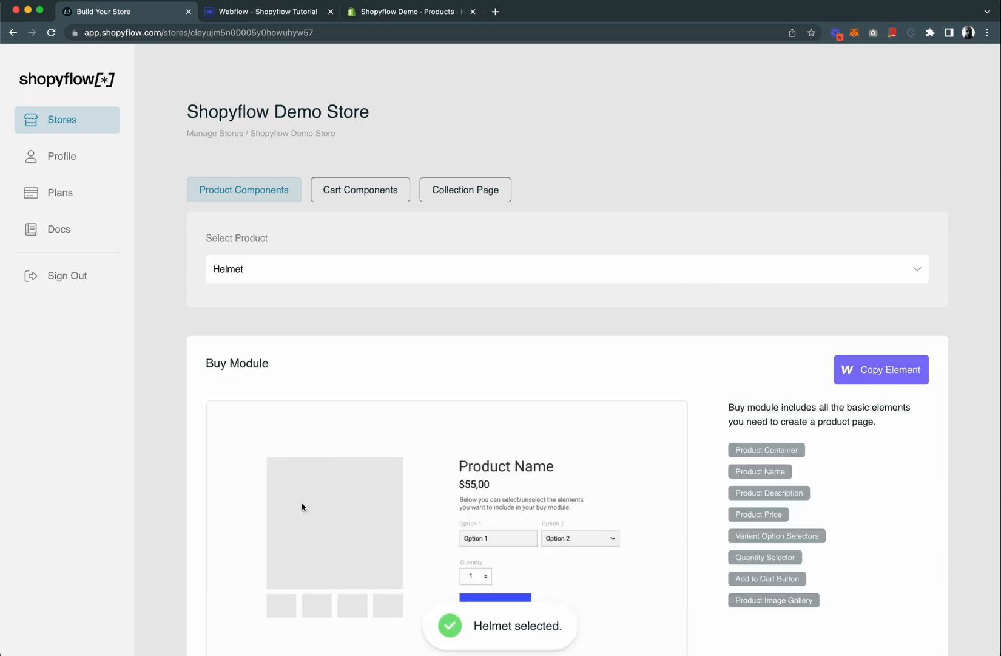
Copy the Product Container element for the Helmet product
{"action": "scroll", "coordinate": [506, 456], "scroll_direction": "down", "scroll_amount": 1}
{"action": "scroll", "coordinate": [507, 456], "scroll_direction": "down", "scroll_amount": 5}
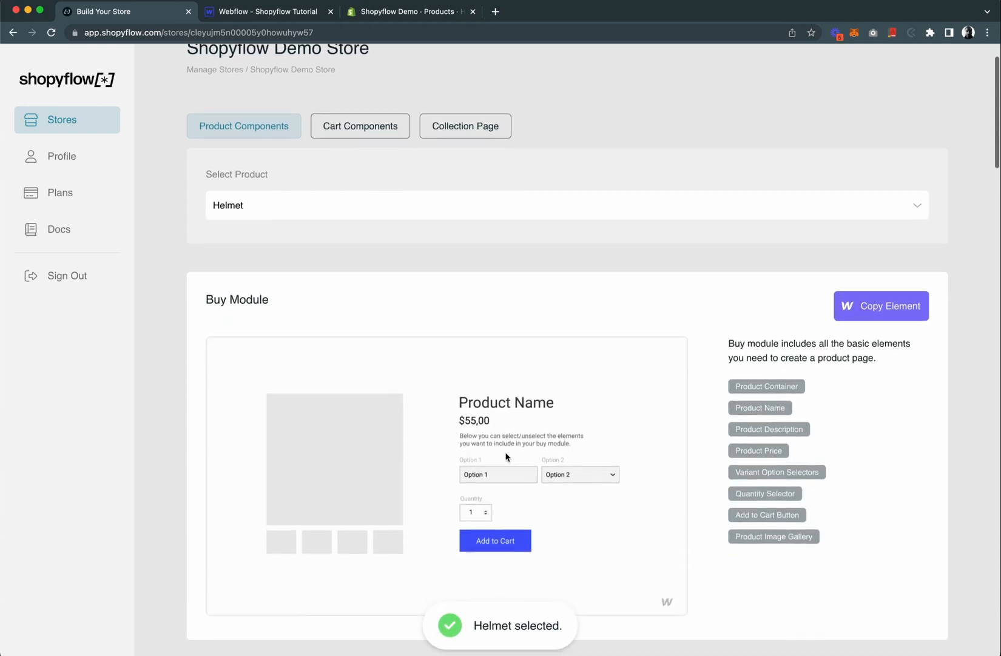
{"action": "scroll", "coordinate": [504, 456], "scroll_direction": "down", "scroll_amount": 4}
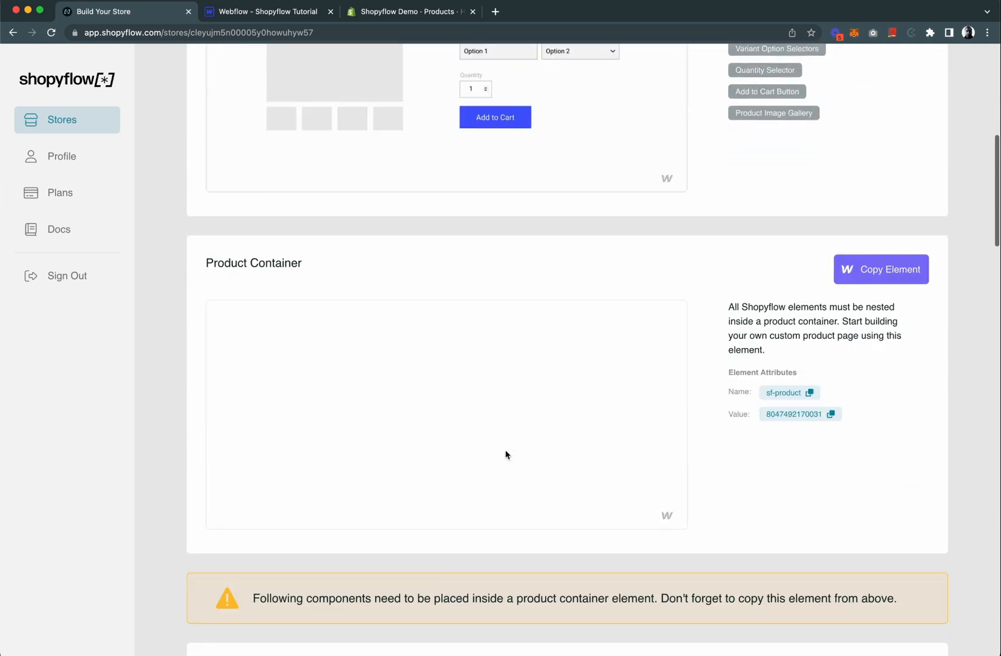
{"action": "scroll", "coordinate": [969, 313], "scroll_direction": "up", "scroll_amount": 1}
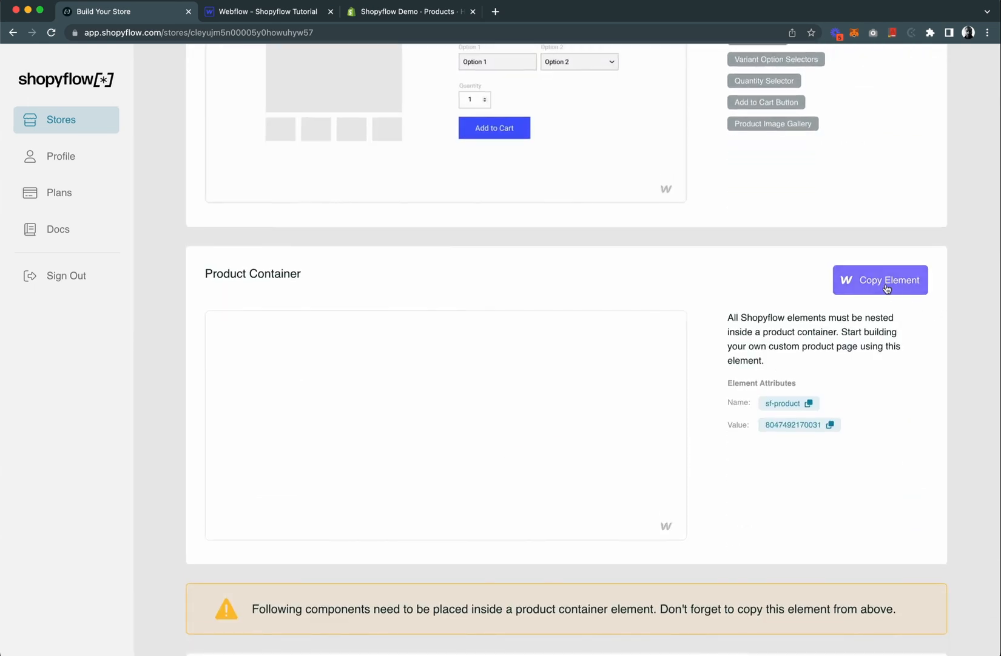
{"action": "left_click", "coordinate": [886, 288]}
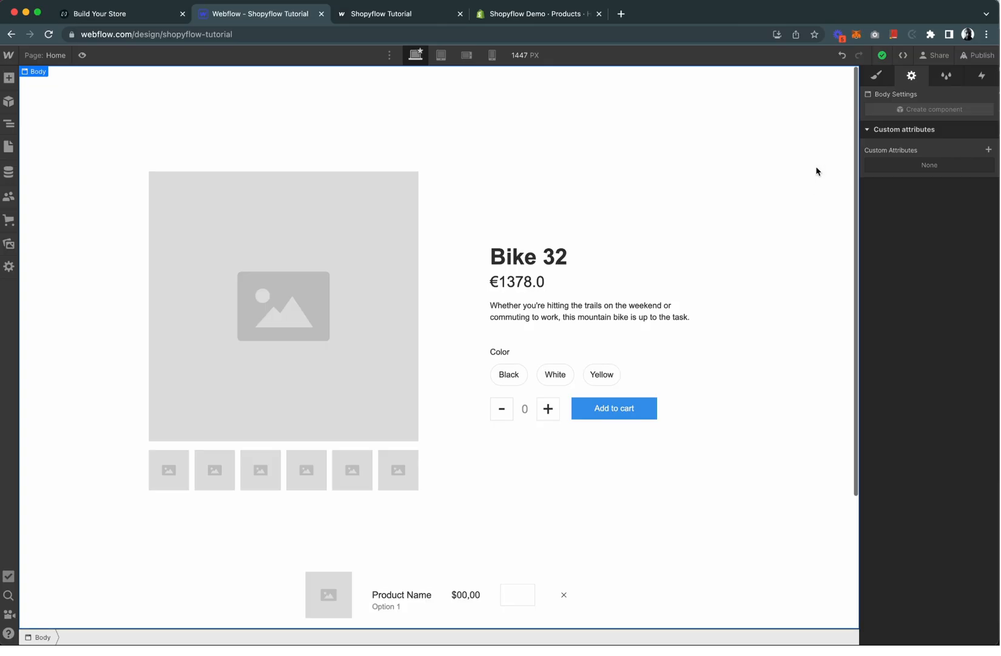
Place the copied container inside Product Information, between the Custom Option Selectors Module and Add to Cart Actions
{"action": "left_click", "coordinate": [10, 124]}
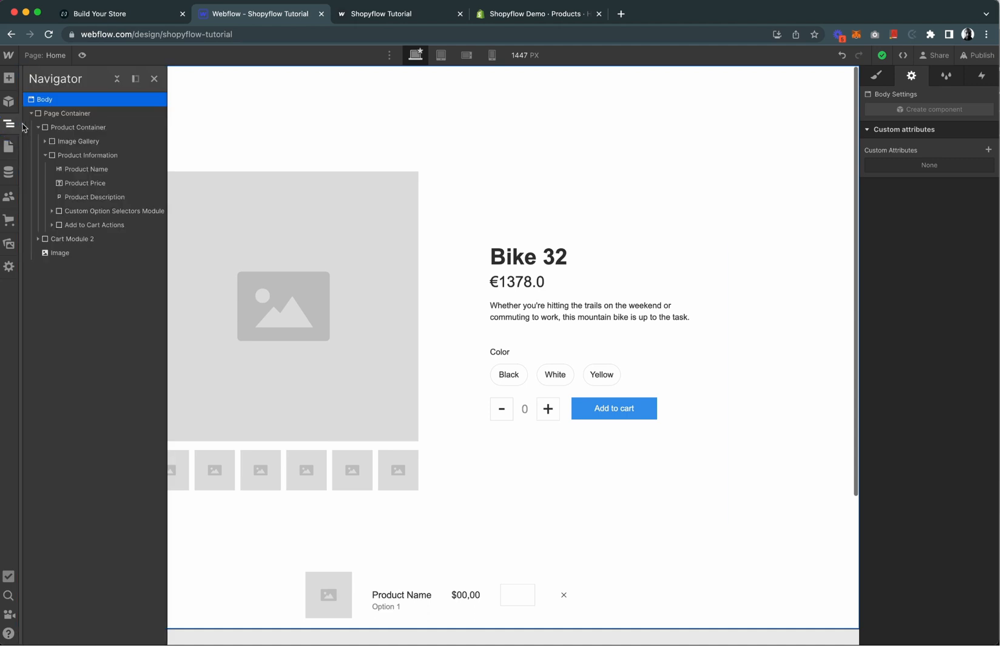
{"action": "left_click", "coordinate": [80, 156]}
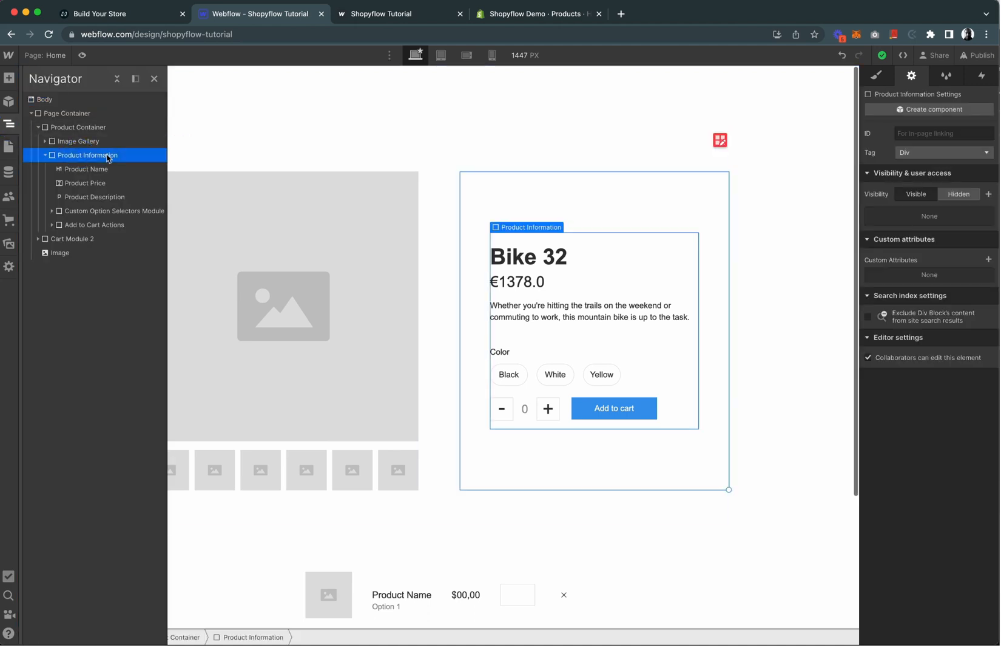
{"action": "mouse_move", "coordinate": [102, 240]}
{"action": "left_mouse_down"}
{"action": "mouse_move", "coordinate": [89, 239]}
{"action": "mouse_move", "coordinate": [91, 224]}
{"action": "left_mouse_up"}
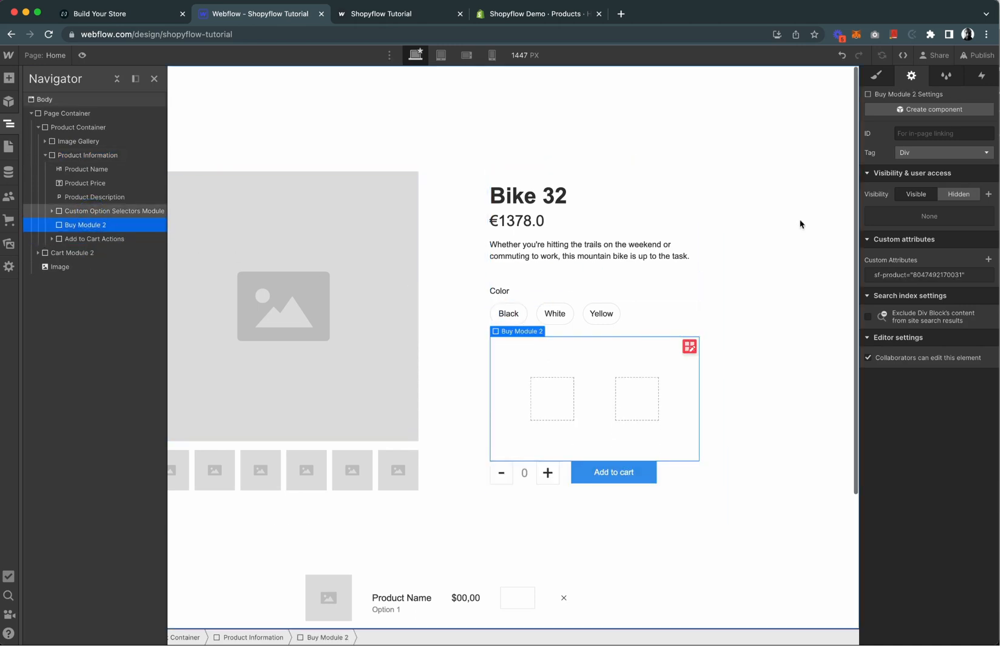
Replace the pasted container's Buy Module 2 class with the existing Sub Product Container class
{"action": "left_click", "coordinate": [877, 75]}
{"action": "left_click", "coordinate": [962, 151]}
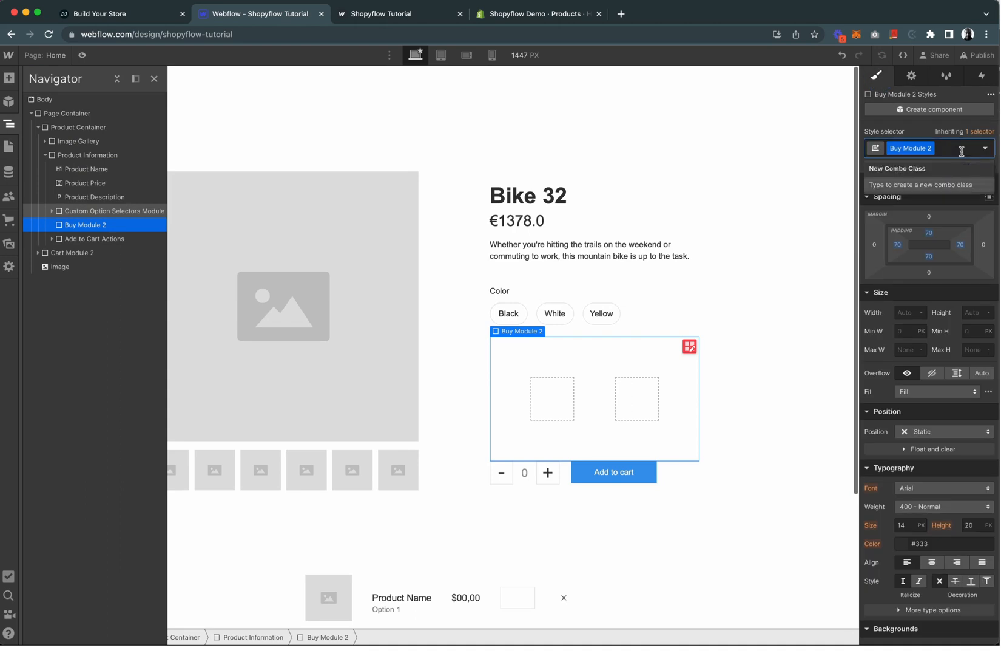
{"action": "key", "text": "BackSpace"}
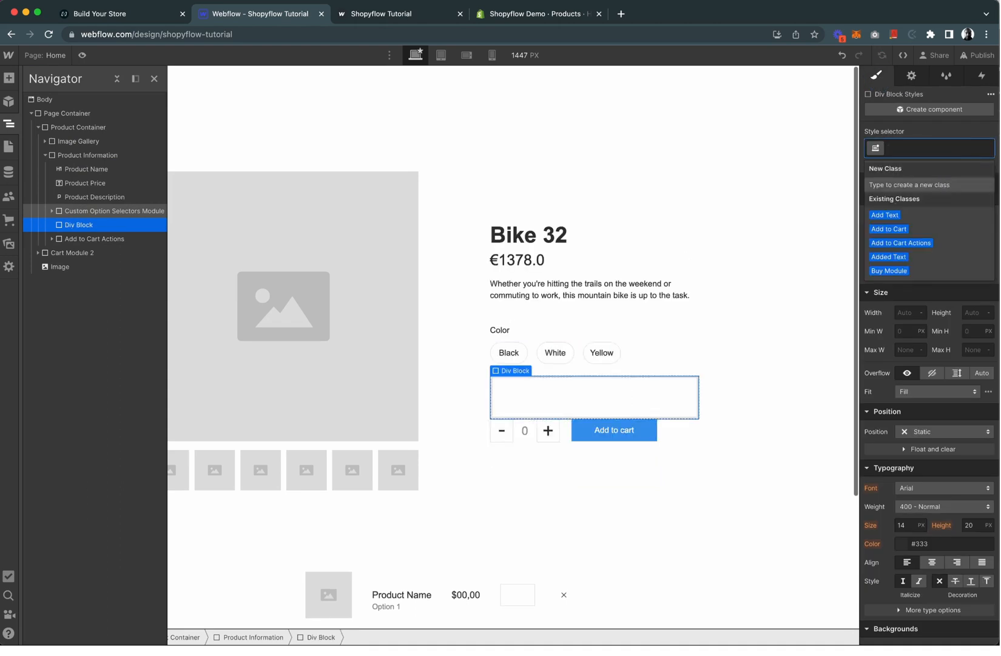
{"action": "type", "text": "sub"}
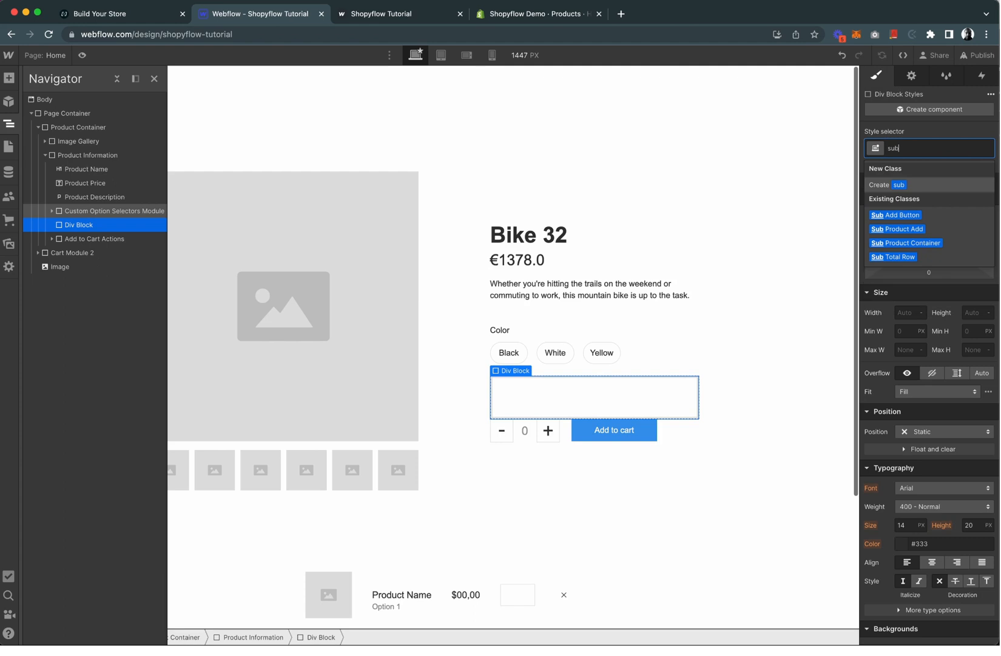
{"action": "key", "text": "Down"}
{"action": "key", "text": "Down"}
{"action": "key", "text": "Down"}
{"action": "key", "text": "Return"}
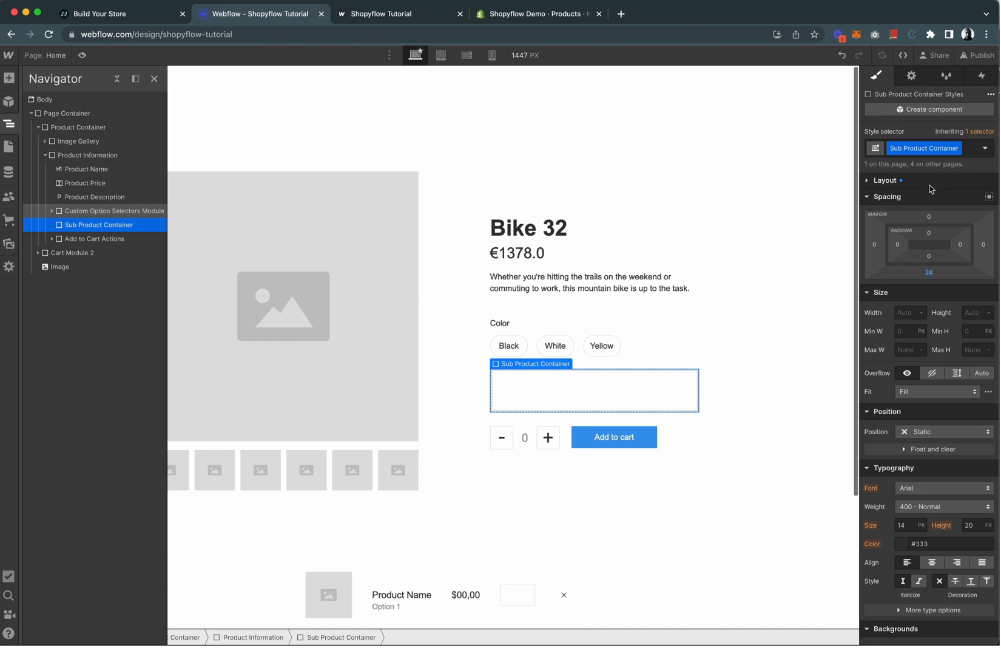
Check the container's sf-product attribute and add a custom attribute sf-sub-product with the value 1
{"action": "left_click", "coordinate": [912, 76]}
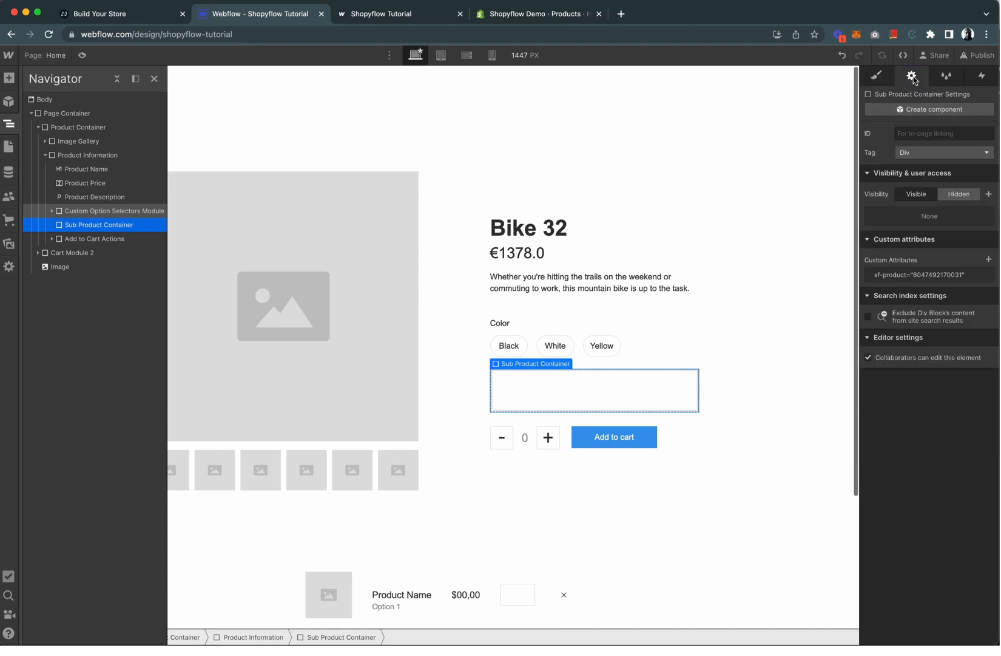
{"action": "left_click", "coordinate": [921, 277]}
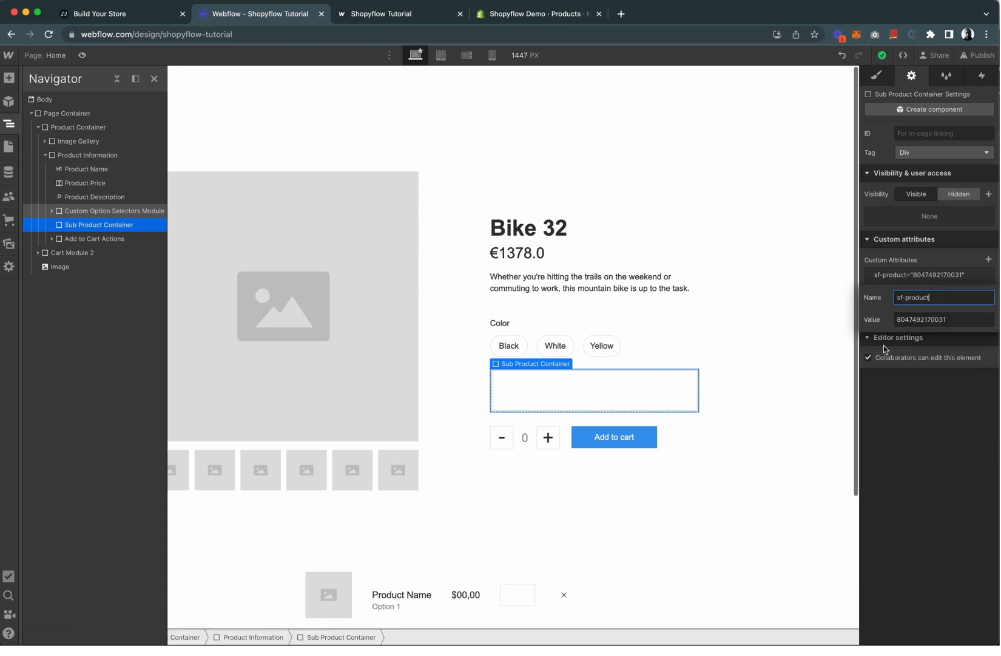
{"action": "left_click", "coordinate": [903, 389]}
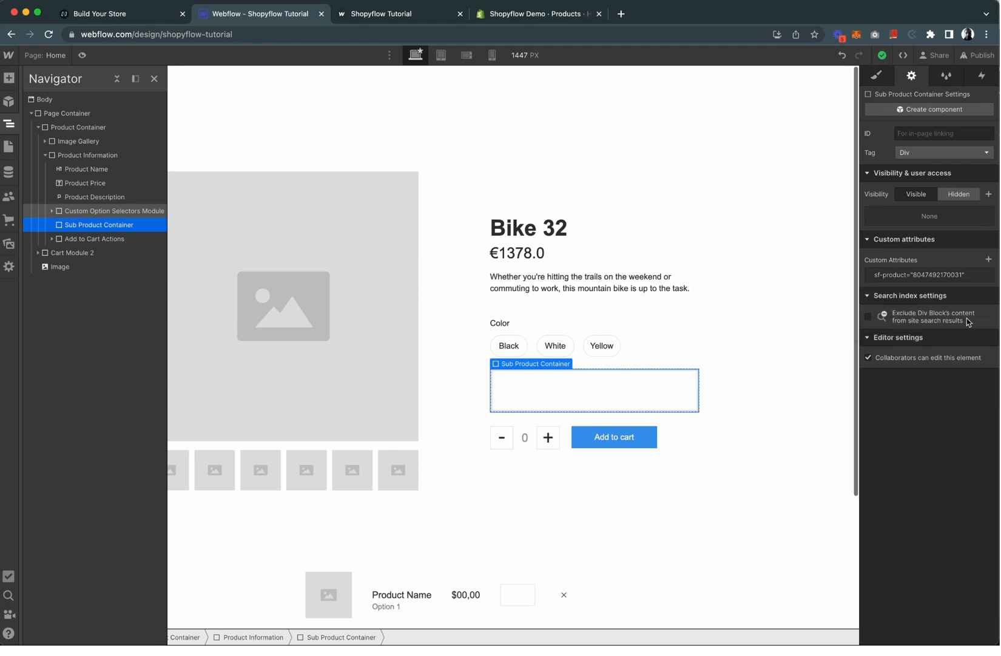
{"action": "left_click", "coordinate": [990, 260]}
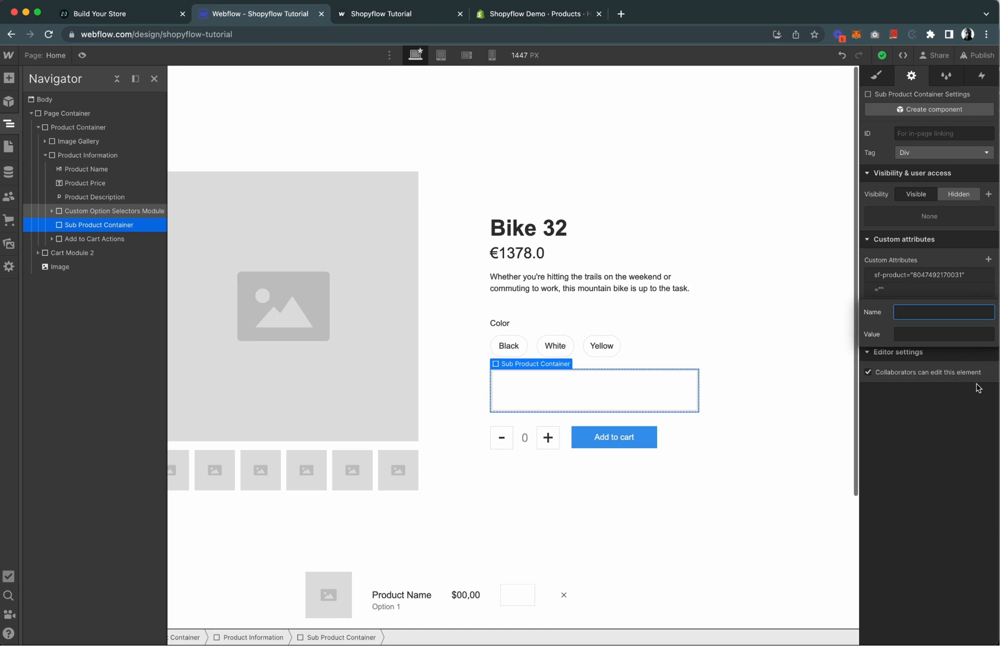
{"action": "type", "text": "sf-sub-product"}
{"action": "key", "text": "Tab"}
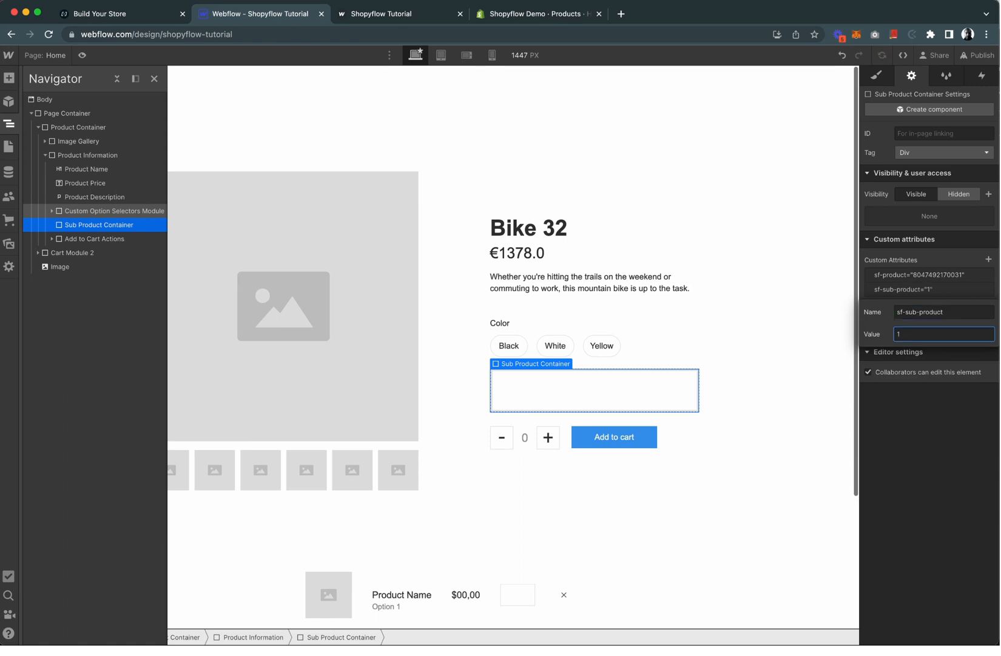
Add a Text Block inside the Sub Product Container and set its text to "Product Name"
{"action": "left_click", "coordinate": [556, 396]}
{"action": "key", "text": "super+e"}
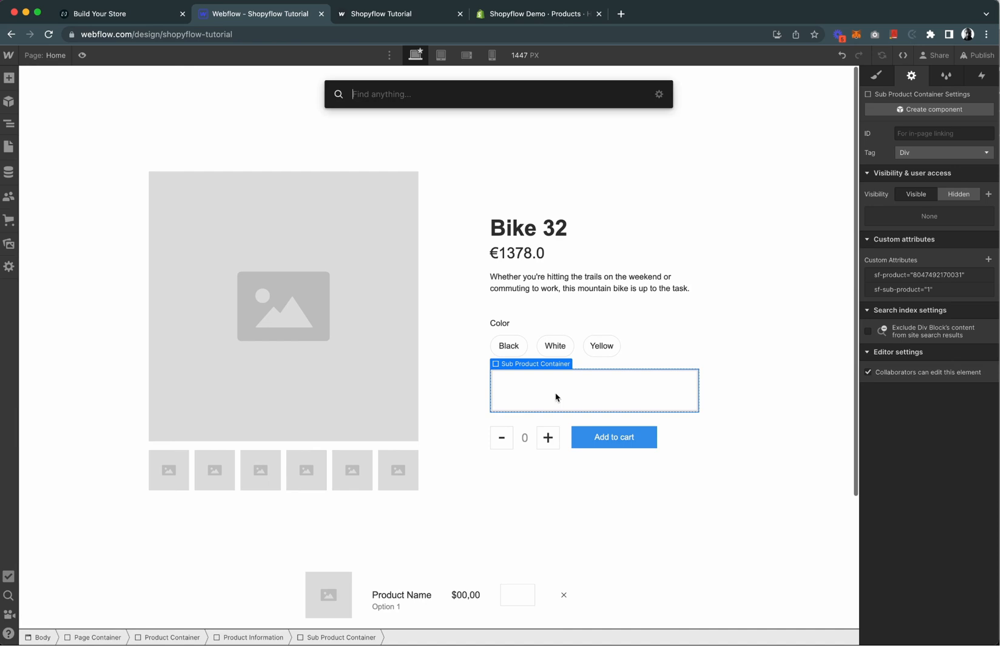
{"action": "type", "text": "tex"}
{"action": "key", "text": "Down"}
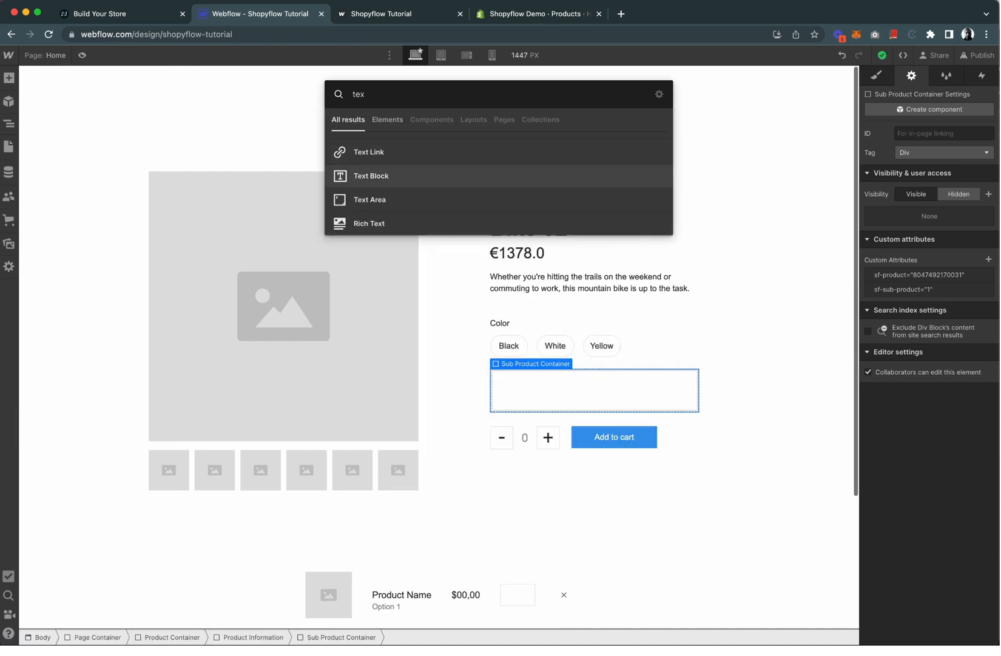
{"action": "key", "text": "Return"}
{"action": "double_click", "coordinate": [508, 390]}
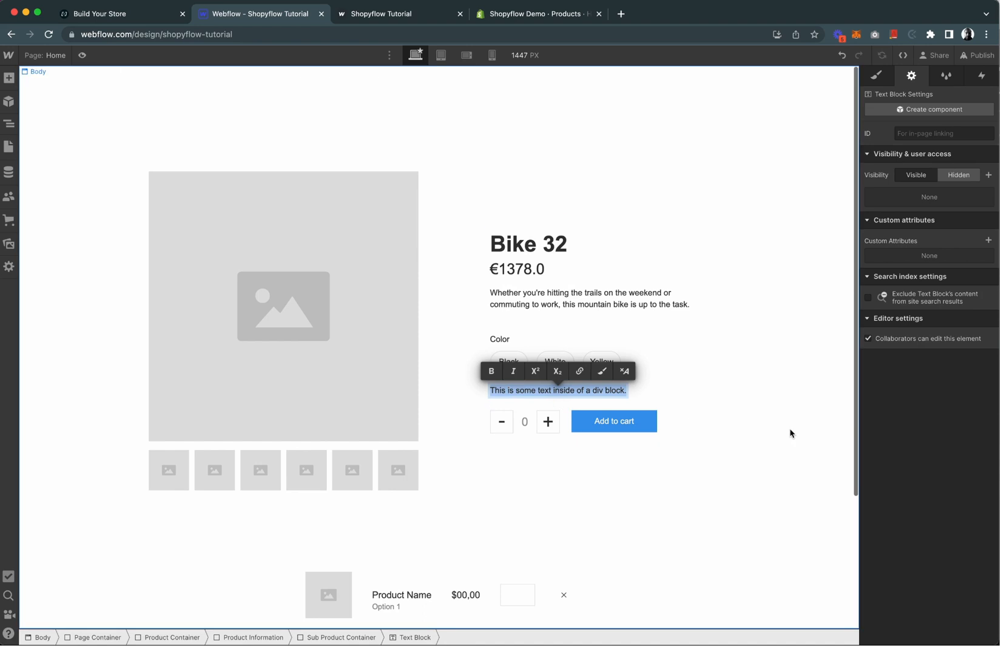
{"action": "type", "text": "Product"}
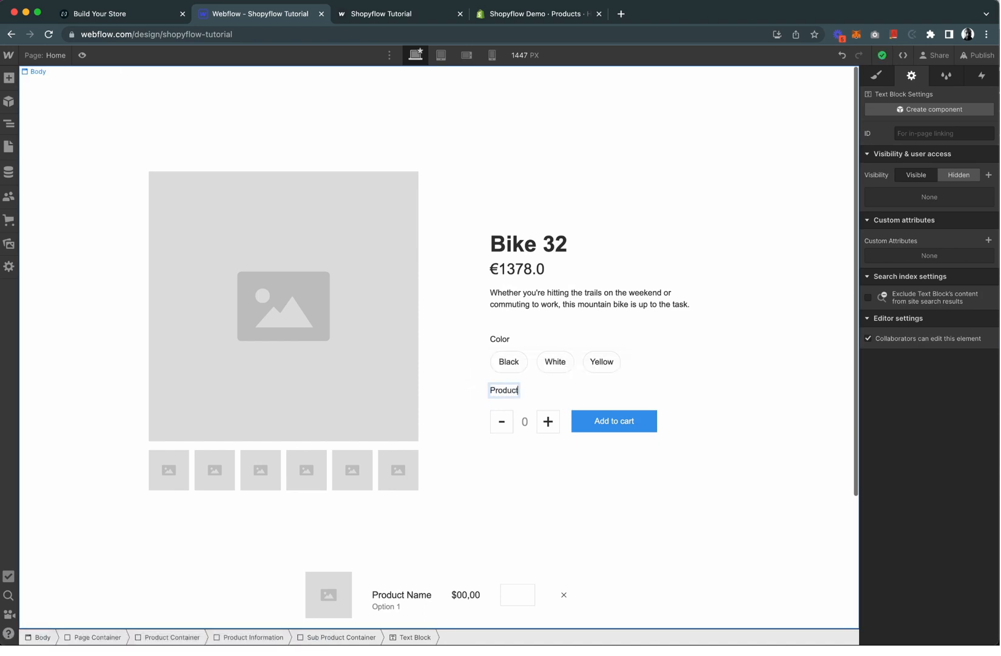
{"action": "type", "text": " Name"}
{"action": "left_click", "coordinate": [575, 399]}
Give the "Product Name" text block a custom attribute sf-show-title with the value 1
{"action": "left_click", "coordinate": [514, 393]}
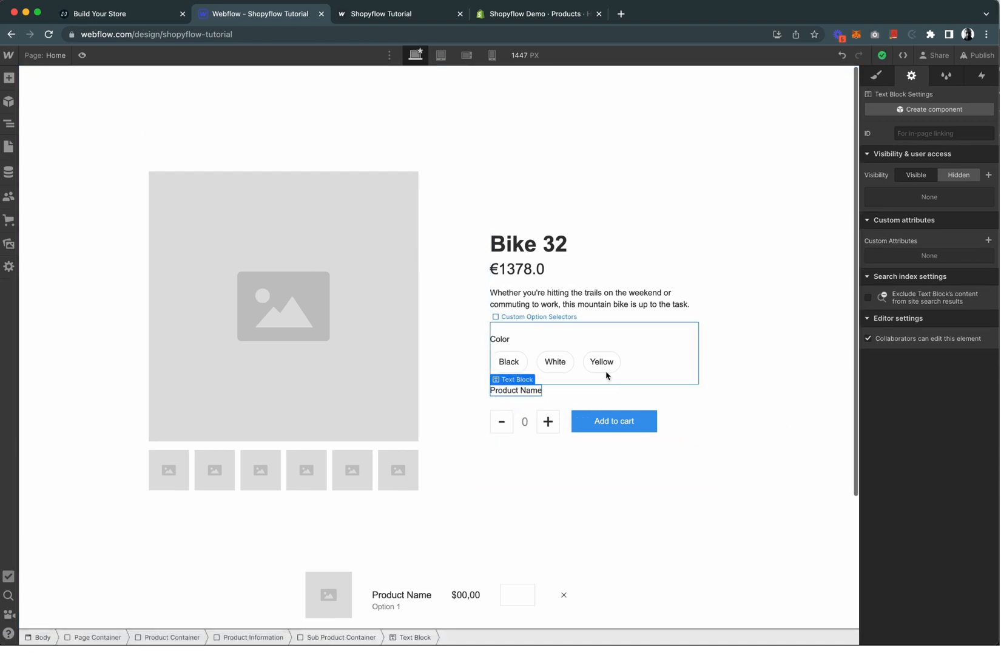
{"action": "left_click", "coordinate": [989, 240]}
{"action": "type", "text": "sf-show-title"}
{"action": "key", "text": "Tab"}
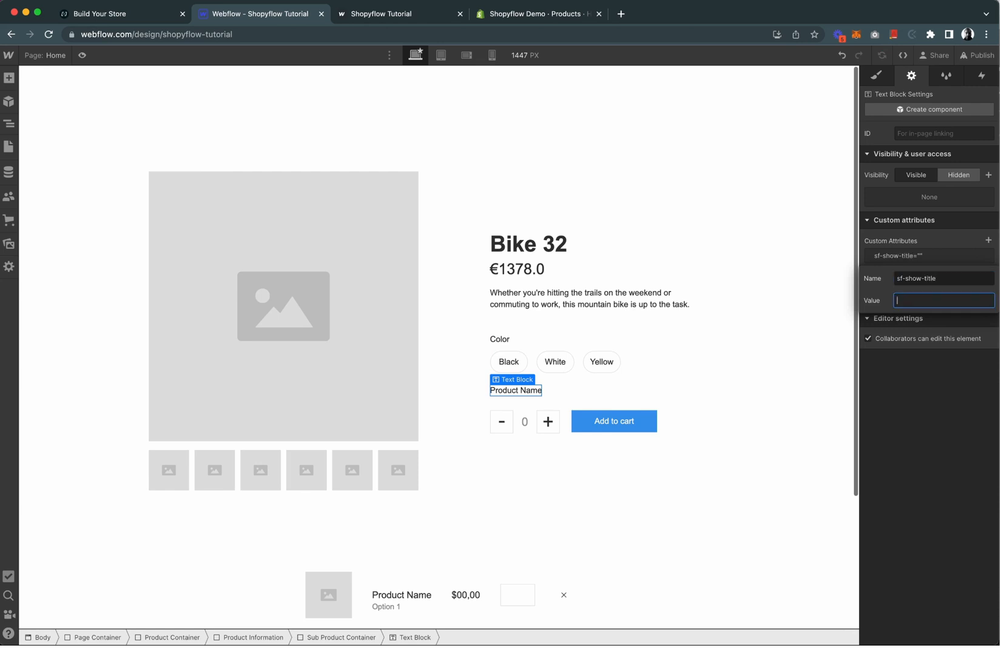
{"action": "left_click", "coordinate": [899, 390]}
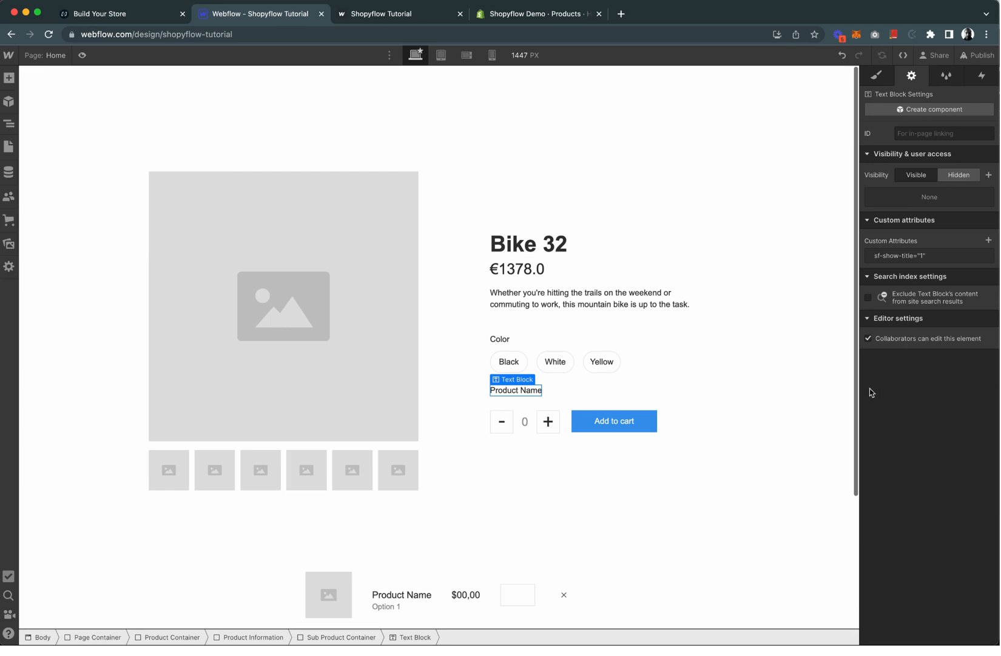
Add a second Text Block beside the sub-product name and set its text to "$00,00"
{"action": "key", "text": "super+e"}
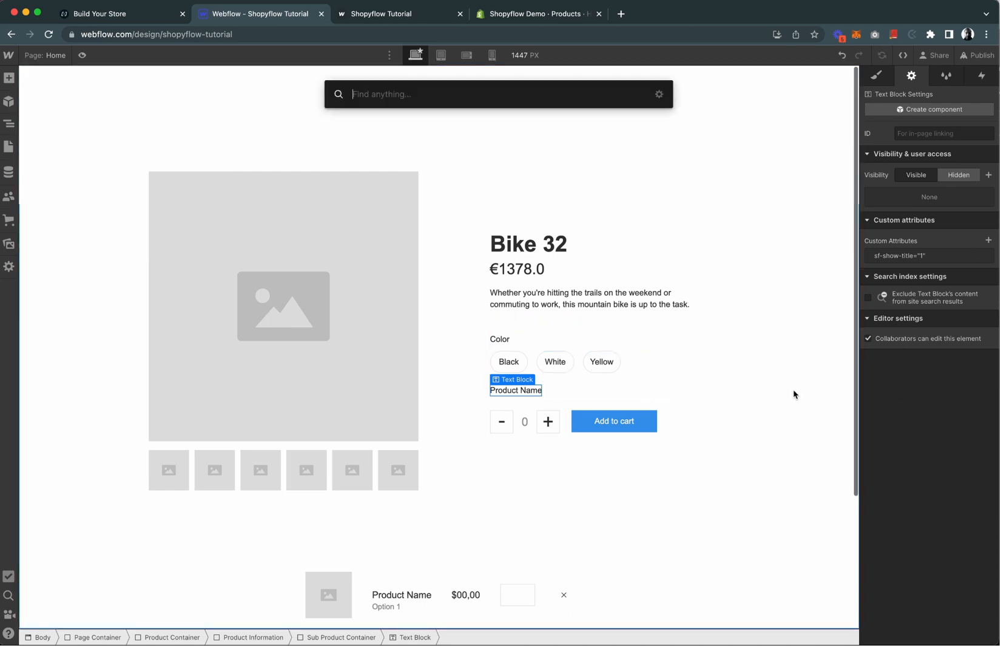
{"action": "type", "text": "te"}
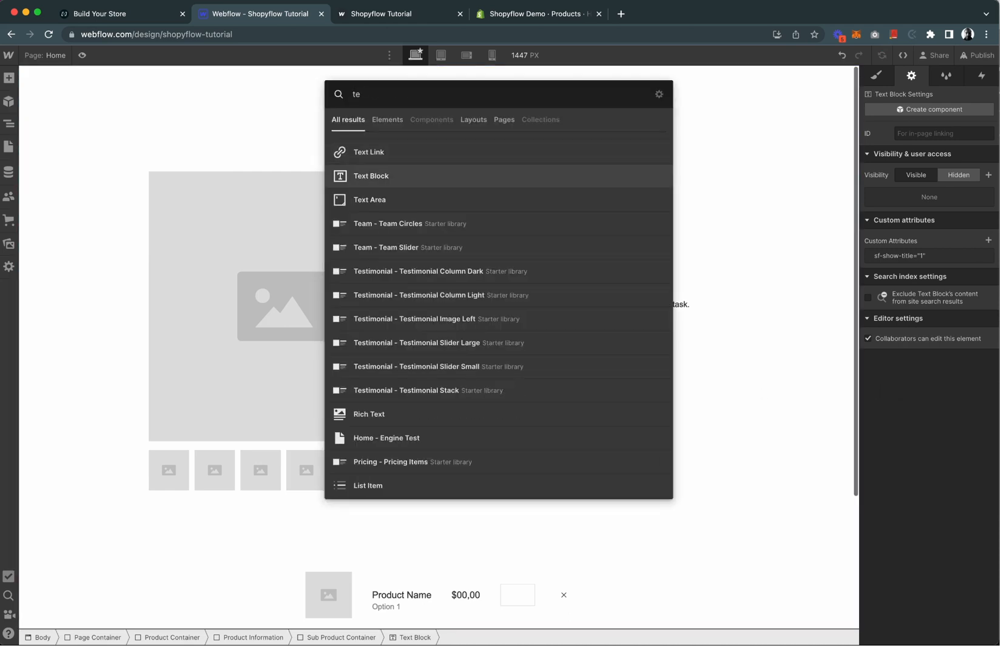
{"action": "key", "text": "Return"}
{"action": "double_click", "coordinate": [628, 391]}
{"action": "type", "text": "$00,00"}
{"action": "key", "text": "Escape"}
Give the "$00,00" text block a custom attribute sf-show-price with the value 1
{"action": "left_click", "coordinate": [560, 391]}
{"action": "left_click", "coordinate": [988, 239]}
{"action": "type", "text": "sf"}
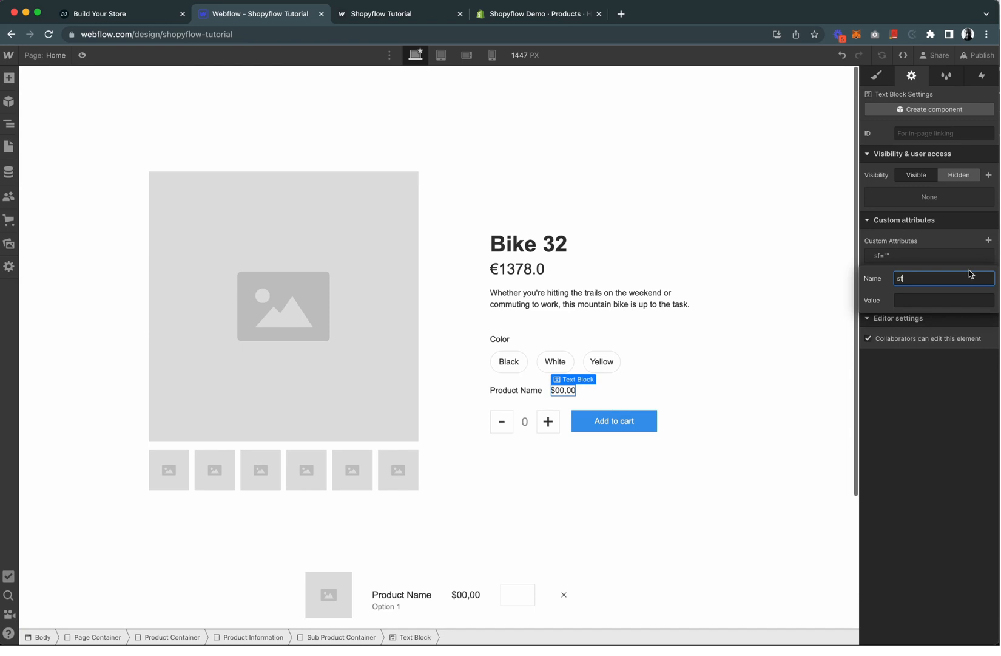
{"action": "type", "text": "-show-price"}
{"action": "key", "text": "Tab"}
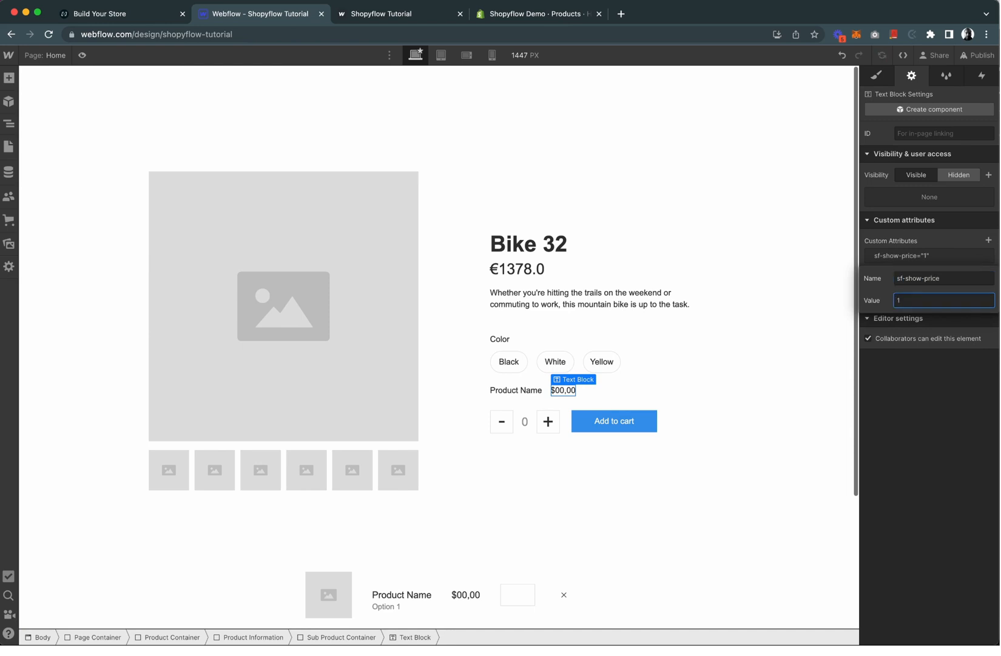
Group the "Product Name" and "$00,00" text blocks in a Div Block so the price sits below the name
{"action": "left_click", "coordinate": [940, 370]}
{"action": "left_click", "coordinate": [523, 392]}
{"action": "right_click", "coordinate": [523, 392]}
{"action": "left_click", "coordinate": [572, 418]}
Add an Image to the Sub Product Container, place it before the name and price, and make it 83 px wide
{"action": "left_click", "coordinate": [575, 395]}
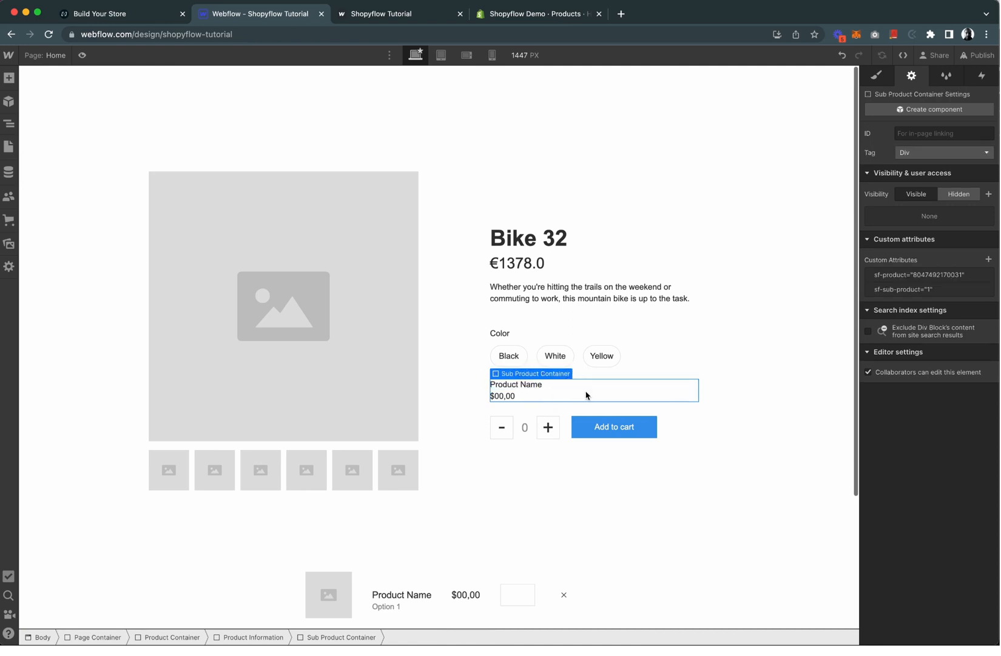
{"action": "key", "text": "super+e"}
{"action": "type", "text": "ima"}
{"action": "key", "text": "Return"}
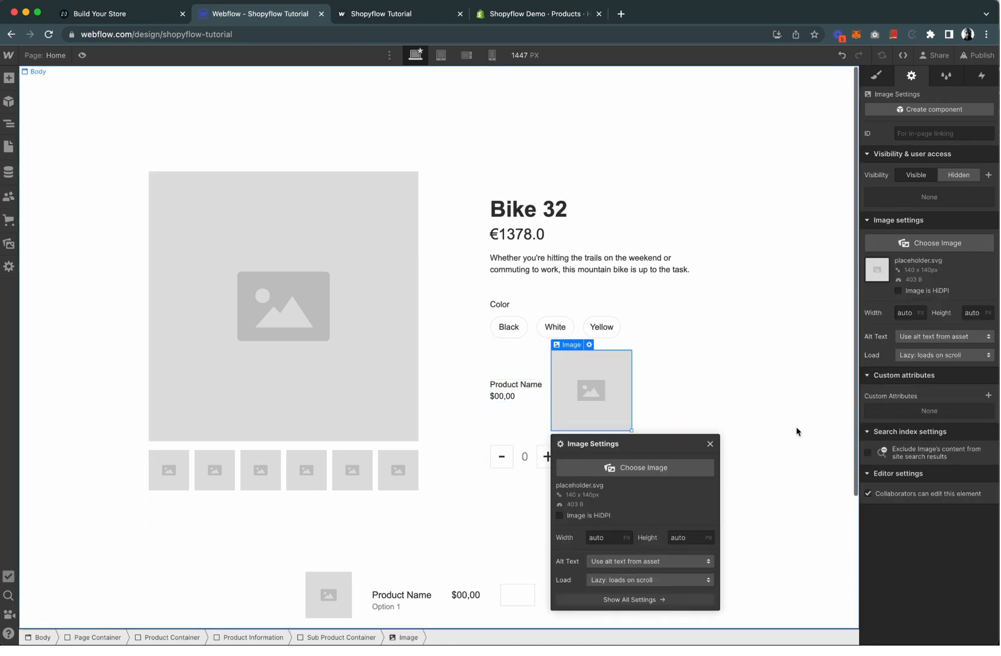
{"action": "left_click_drag", "start_coordinate": [632, 431], "coordinate": [511, 371]}
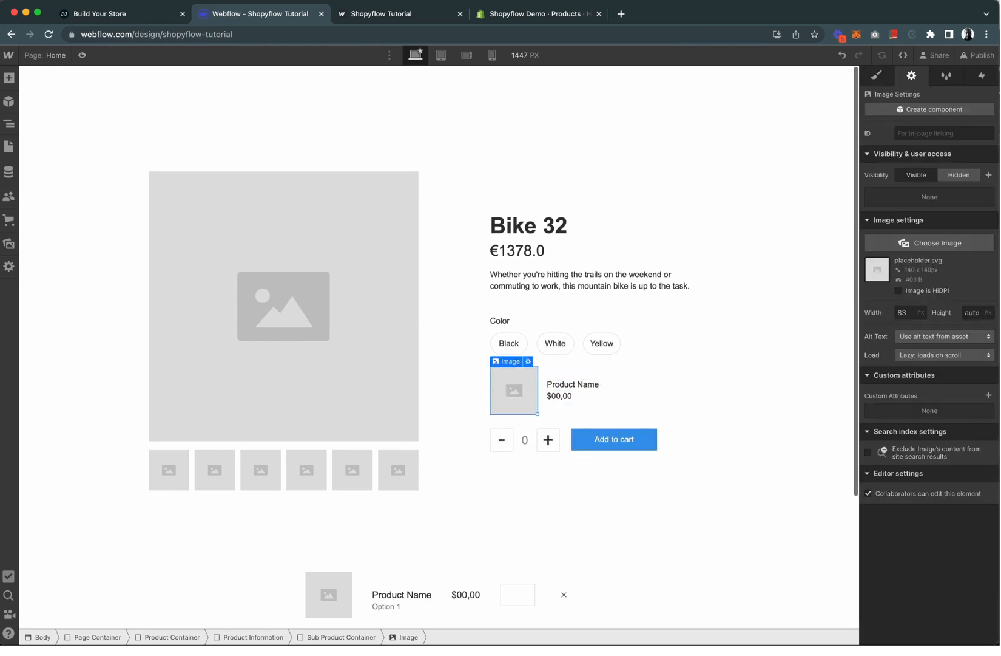
Give the sub-product image a custom attribute sf-show-image with the value 1
{"action": "left_click", "coordinate": [989, 396]}
{"action": "type", "text": "sf-"}
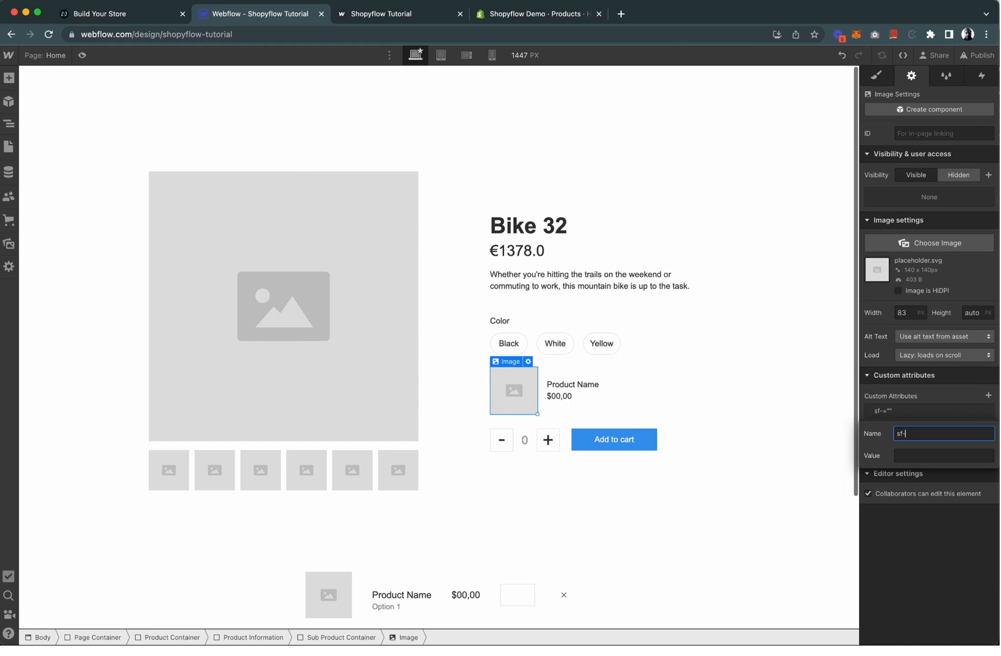
{"action": "type", "text": "show-image"}
{"action": "key", "text": "Tab"}
{"action": "type", "text": "1"}
{"action": "left_click", "coordinate": [941, 568]}
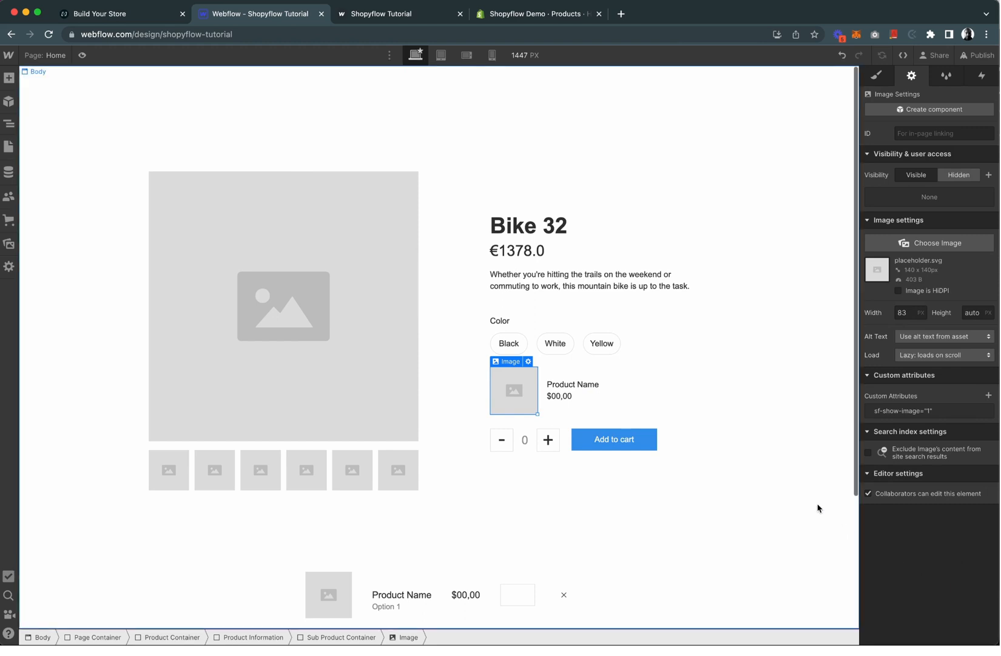
Add a Div Block at the end of the Sub Product Container and apply the existing Switch Toggle class to it
{"action": "left_click", "coordinate": [660, 405]}
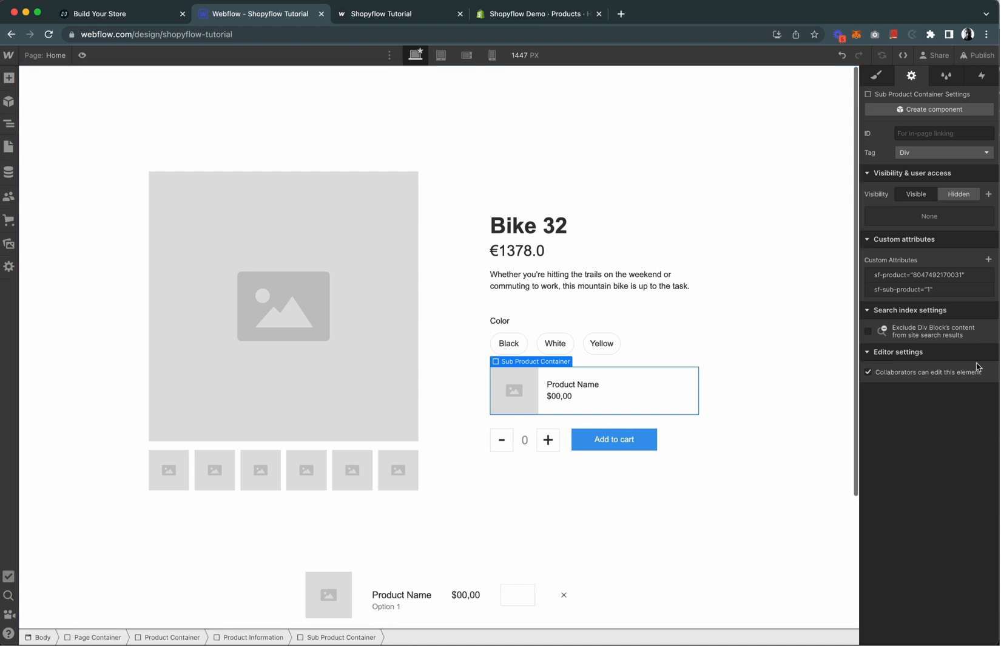
{"action": "key", "text": "super+e"}
{"action": "type", "text": "di"}
{"action": "key", "text": "Return"}
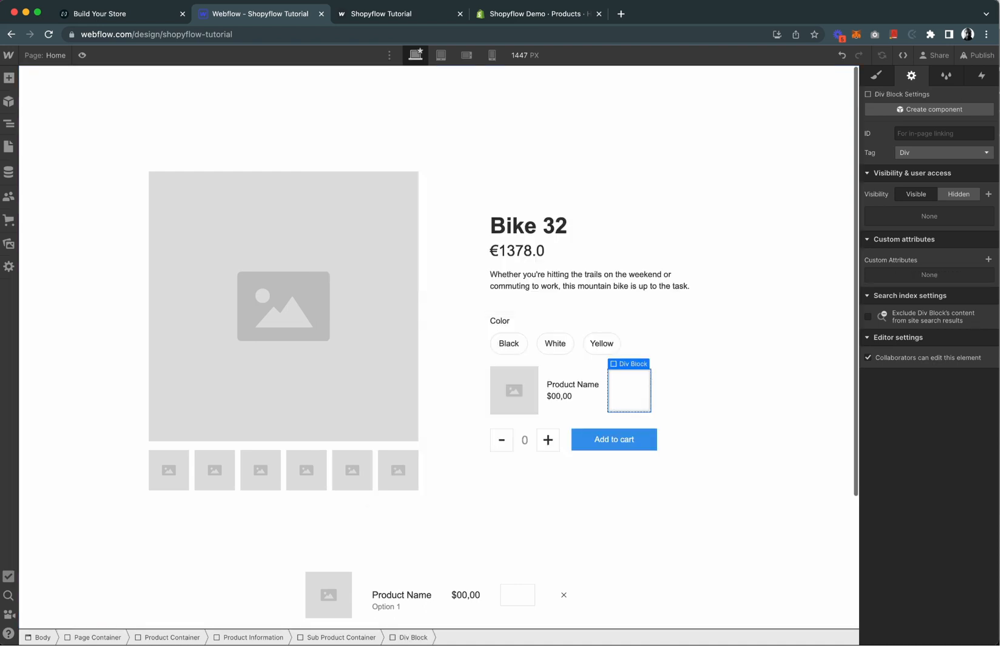
{"action": "key", "text": "super+Return"}
{"action": "type", "text": "Sw"}
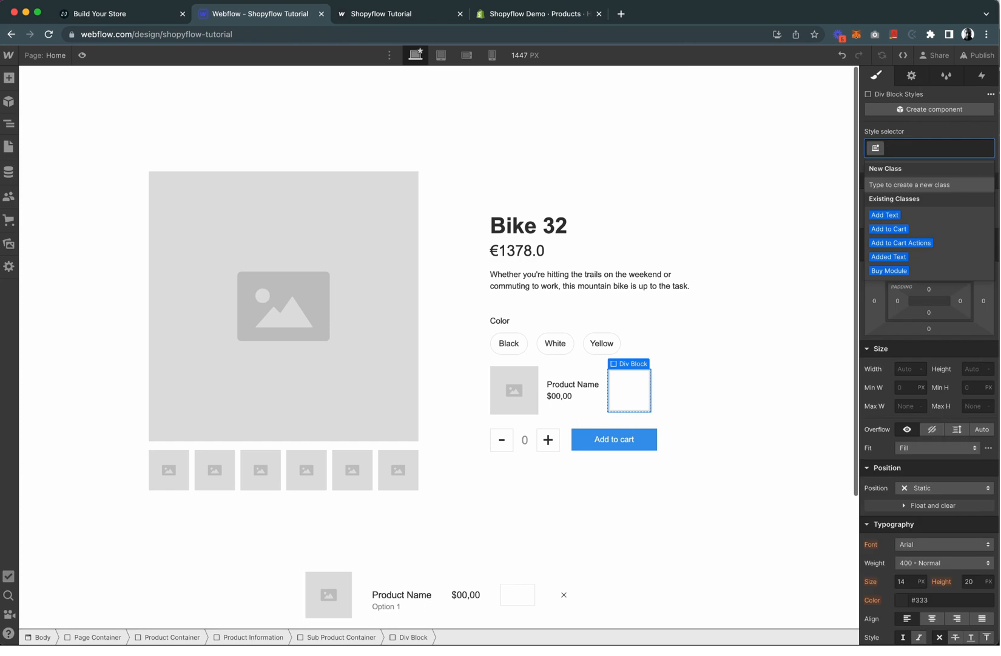
{"action": "key", "text": "Down"}
{"action": "key", "text": "Return"}
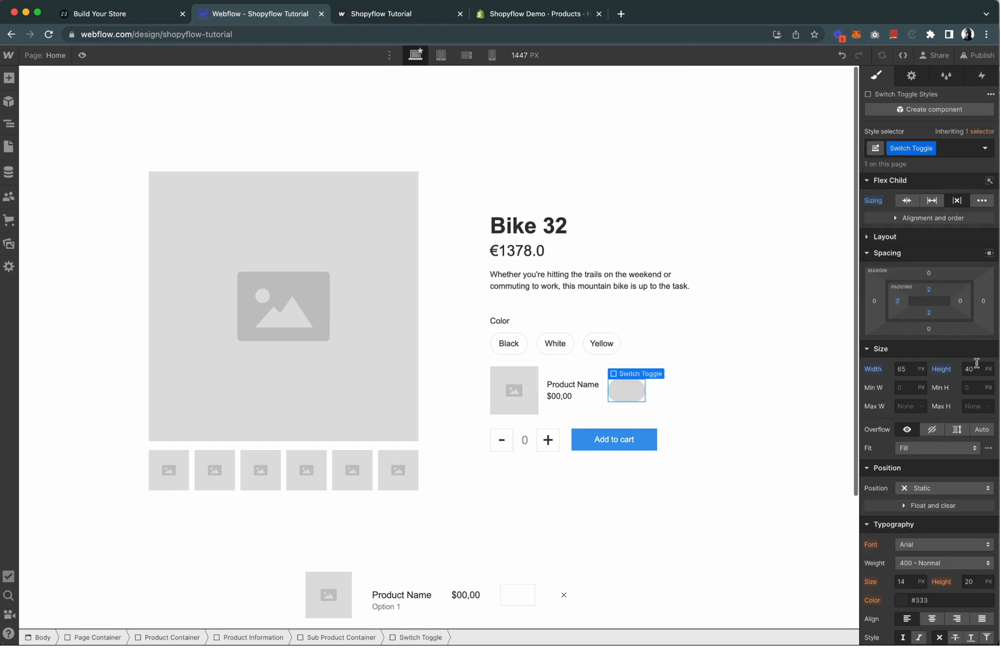
Give the Switch Toggle block a custom attribute sf-add-to-cart with the value 1
{"action": "left_click", "coordinate": [911, 75]}
{"action": "left_click", "coordinate": [989, 259]}
{"action": "type", "text": "sf-add-to-cart"}
{"action": "key", "text": "Tab"}
{"action": "type", "text": "1"}
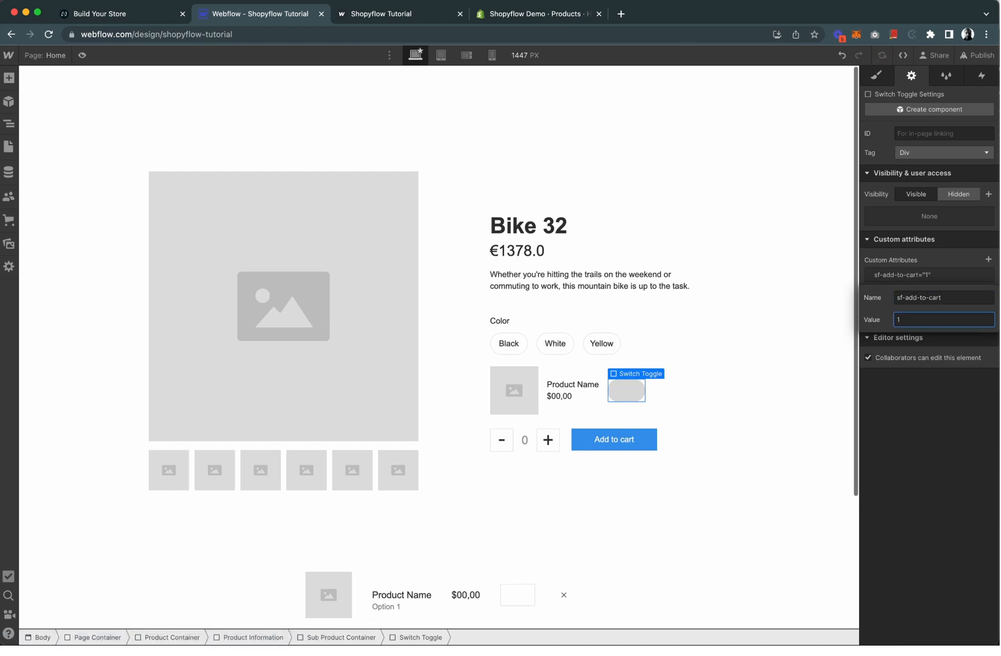
{"action": "left_click", "coordinate": [944, 452]}
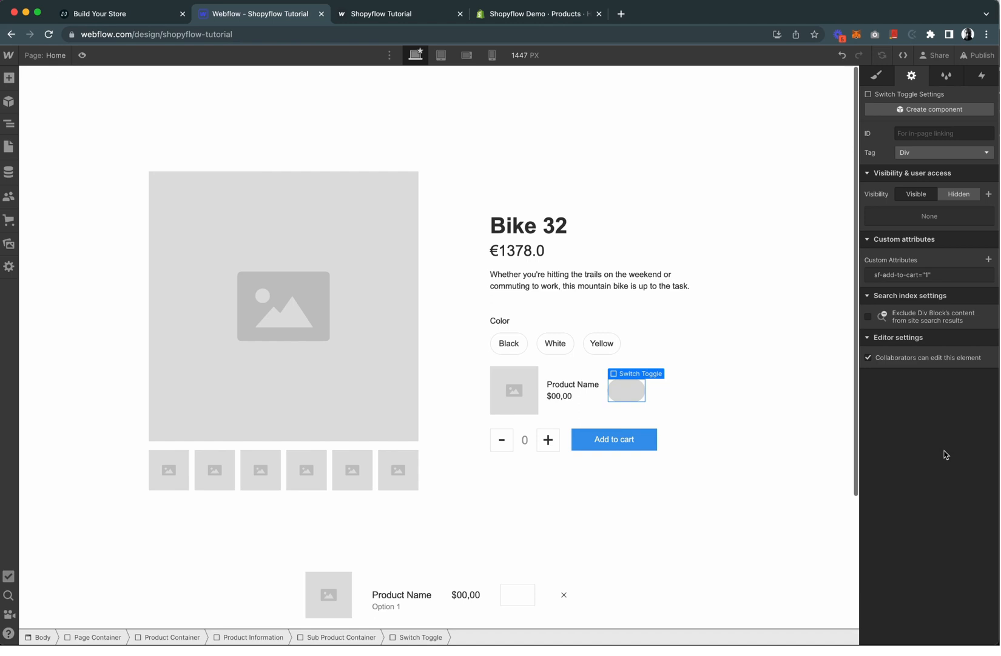
Add a Div Block inside the Switch Toggle and apply the existing Circle class to it
{"action": "key", "text": "super+k"}
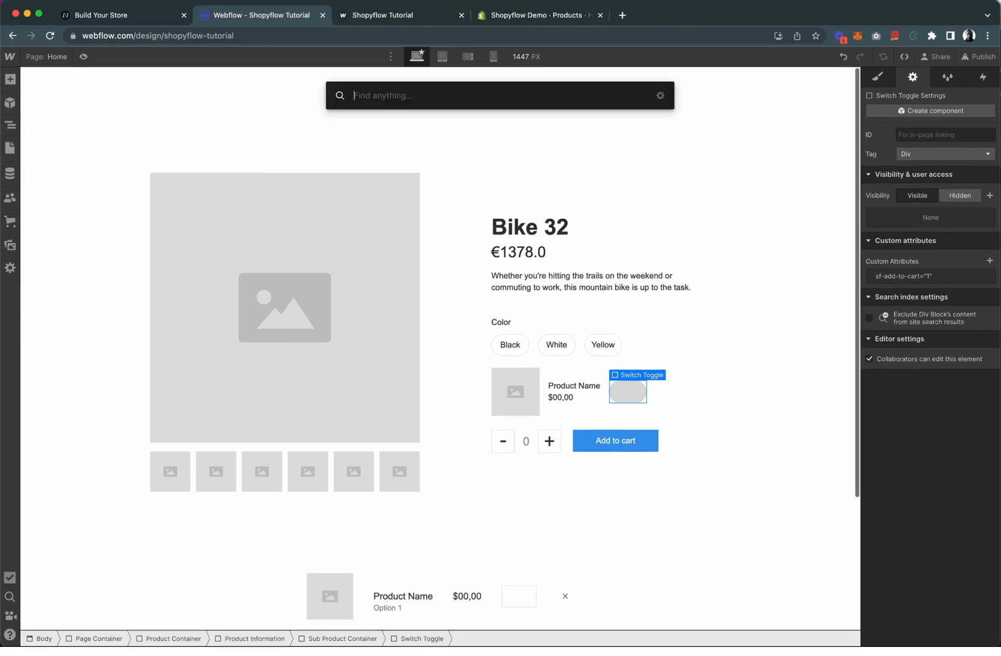
{"action": "type", "text": "div"}
{"action": "key", "text": "Return"}
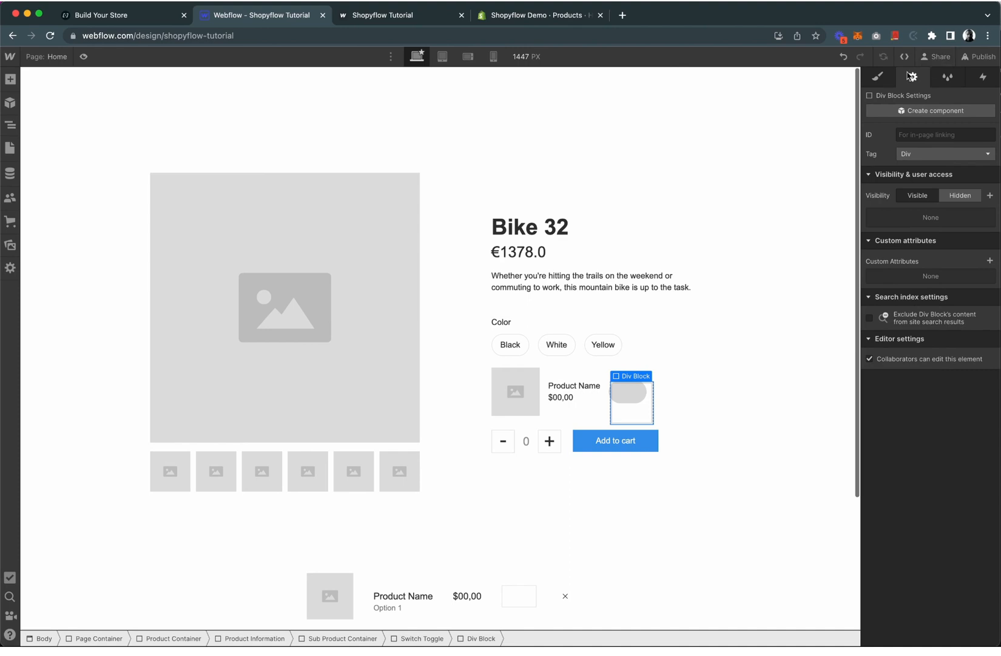
{"action": "left_click", "coordinate": [878, 77]}
{"action": "left_click", "coordinate": [939, 146]}
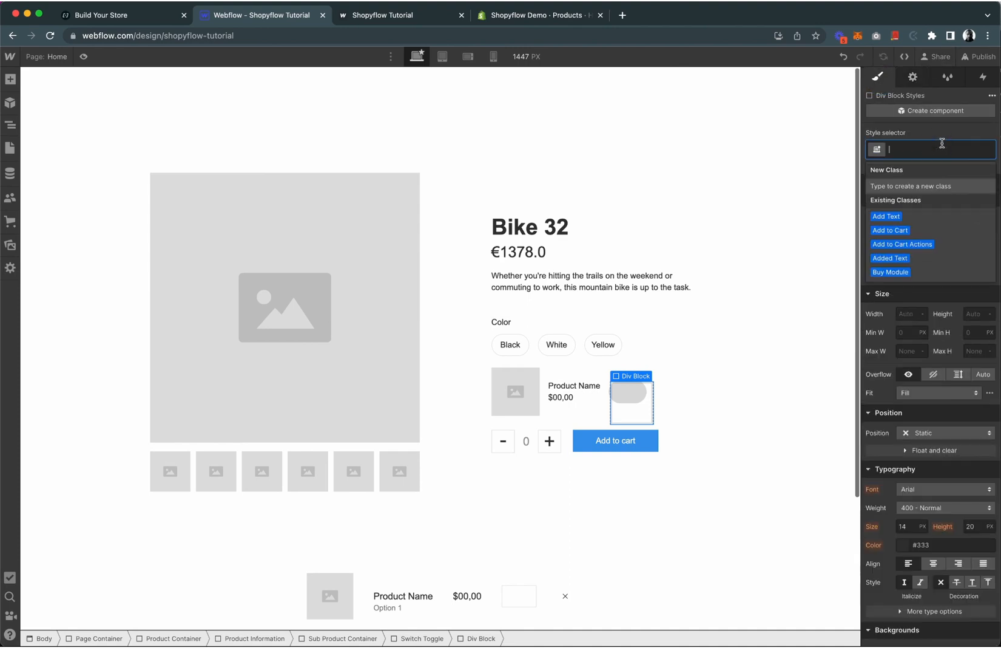
{"action": "type", "text": "Circ"}
{"action": "key", "text": "Down"}
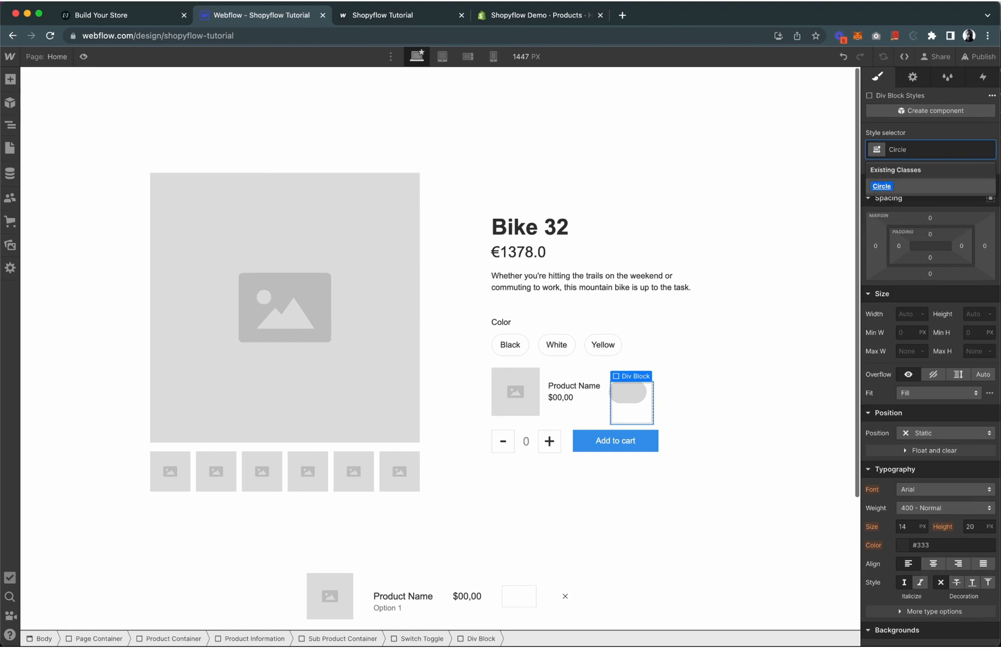
{"action": "key", "text": "Return"}
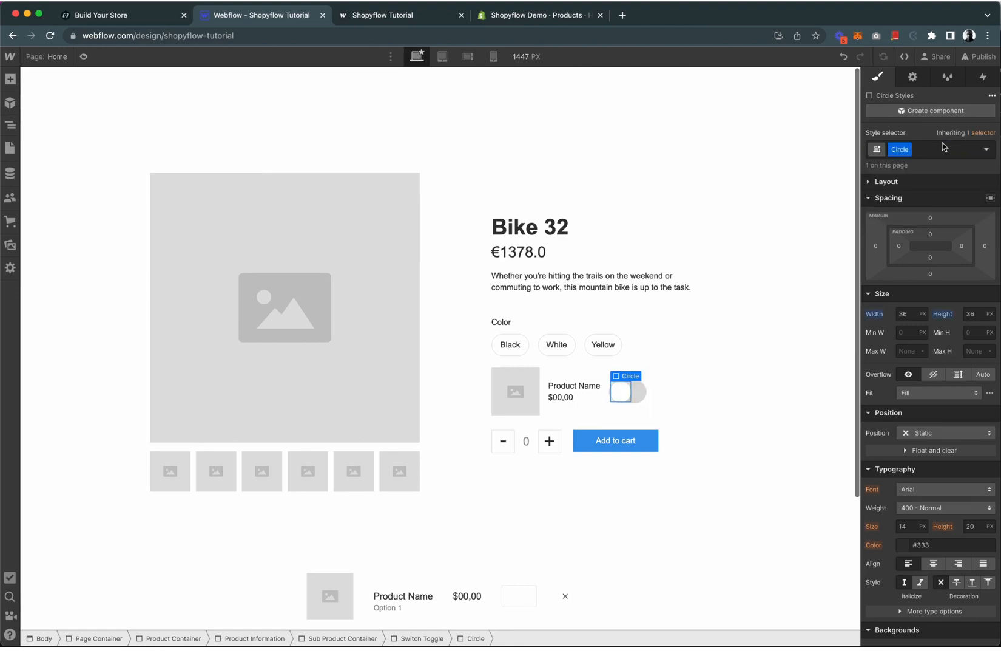
Publish the site to the shopyflow-tutorial.webflow.io staging domain and reload the live product page
{"action": "left_click", "coordinate": [686, 388]}
{"action": "left_click", "coordinate": [971, 56]}
{"action": "left_click", "coordinate": [938, 233]}
{"action": "left_click", "coordinate": [50, 35]}
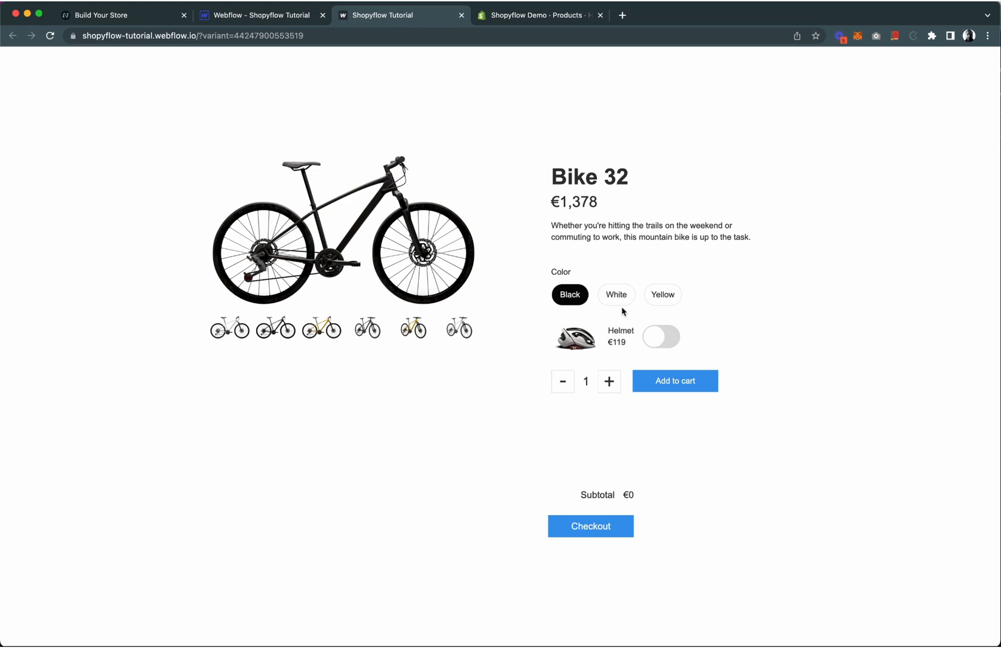
On the live page, choose the Yellow bike, test the Helmet switch, and add the bike with the helmet to the cart
{"action": "left_click", "coordinate": [672, 301]}
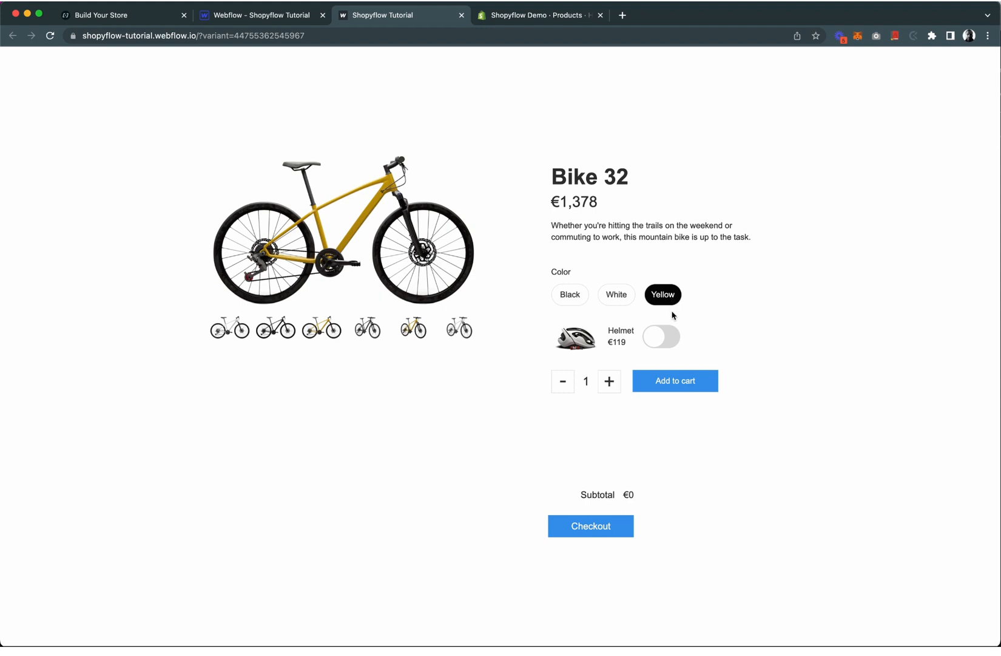
{"action": "left_click", "coordinate": [662, 341]}
{"action": "left_click", "coordinate": [661, 344]}
{"action": "left_click", "coordinate": [662, 342]}
{"action": "left_click", "coordinate": [661, 345]}
{"action": "left_click", "coordinate": [649, 333]}
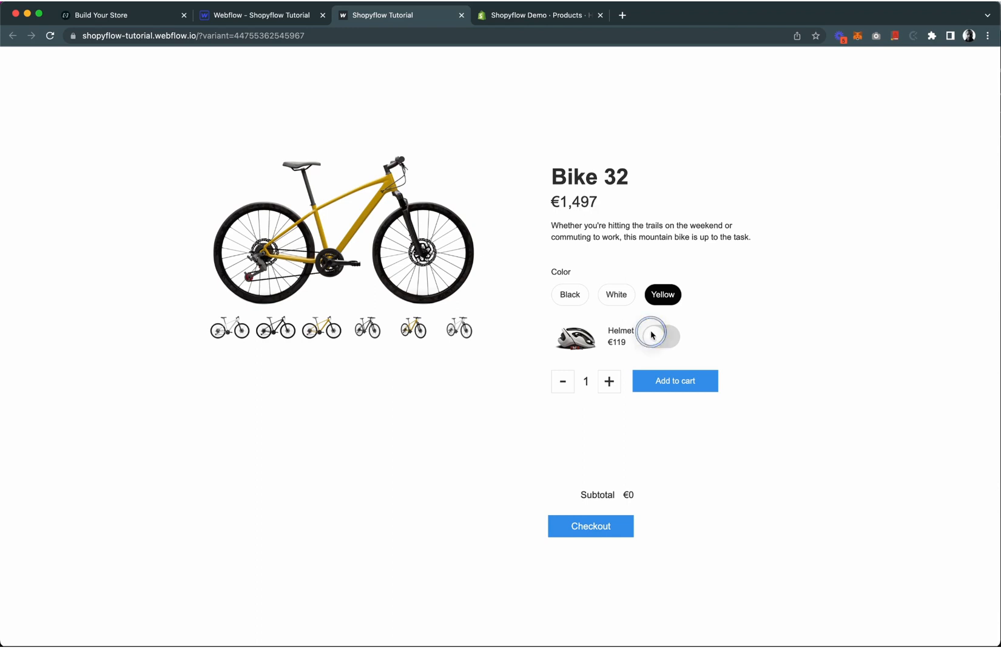
{"action": "left_click", "coordinate": [645, 387]}
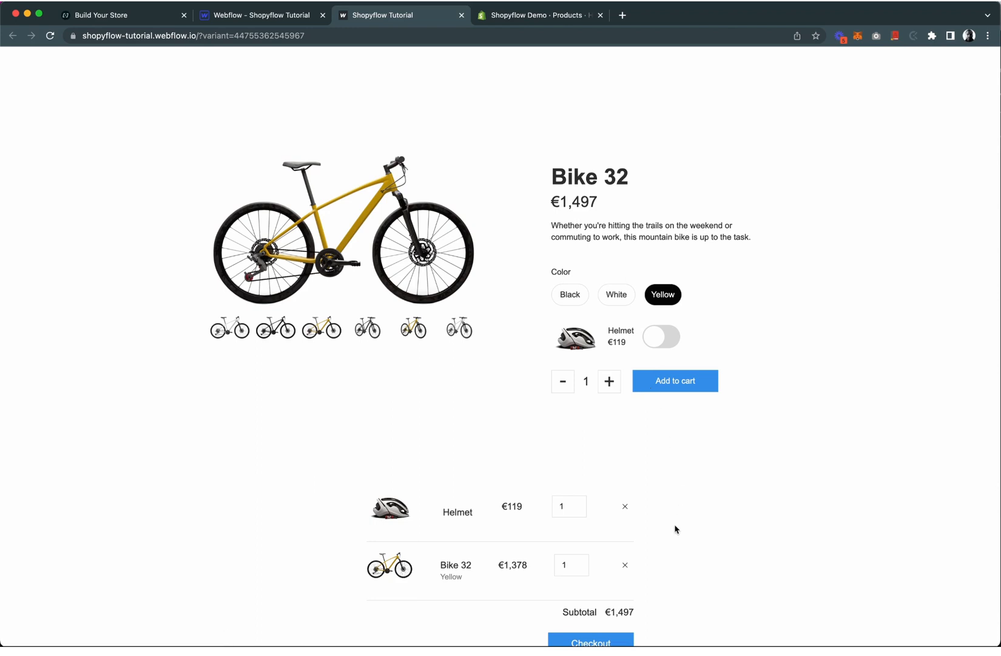
Switch the Helmet off and add the Yellow bike alone to the cart twice
{"action": "left_click", "coordinate": [664, 336]}
{"action": "left_click", "coordinate": [668, 386]}
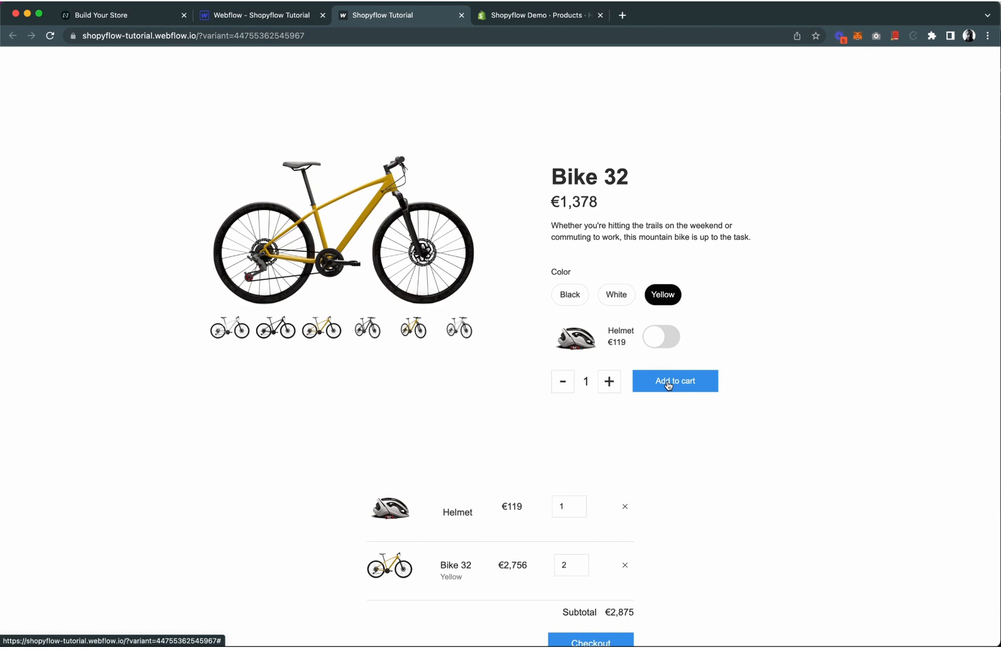
{"action": "left_click", "coordinate": [668, 386]}
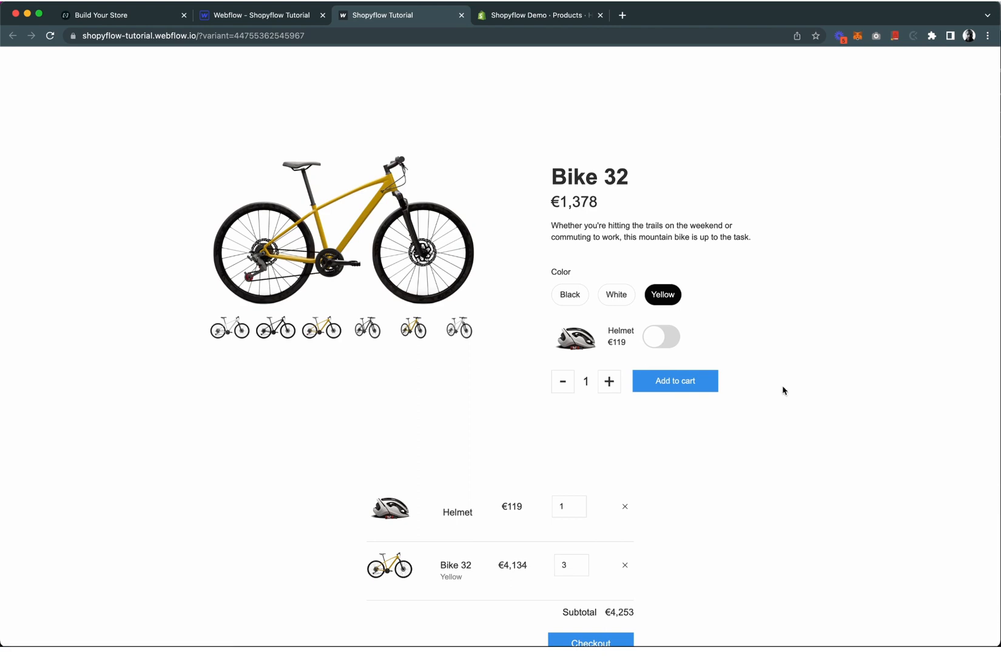
Inspect the Helmet switch's markup in the browser's developer tools
{"action": "right_click", "coordinate": [786, 336]}
{"action": "left_click", "coordinate": [842, 537]}
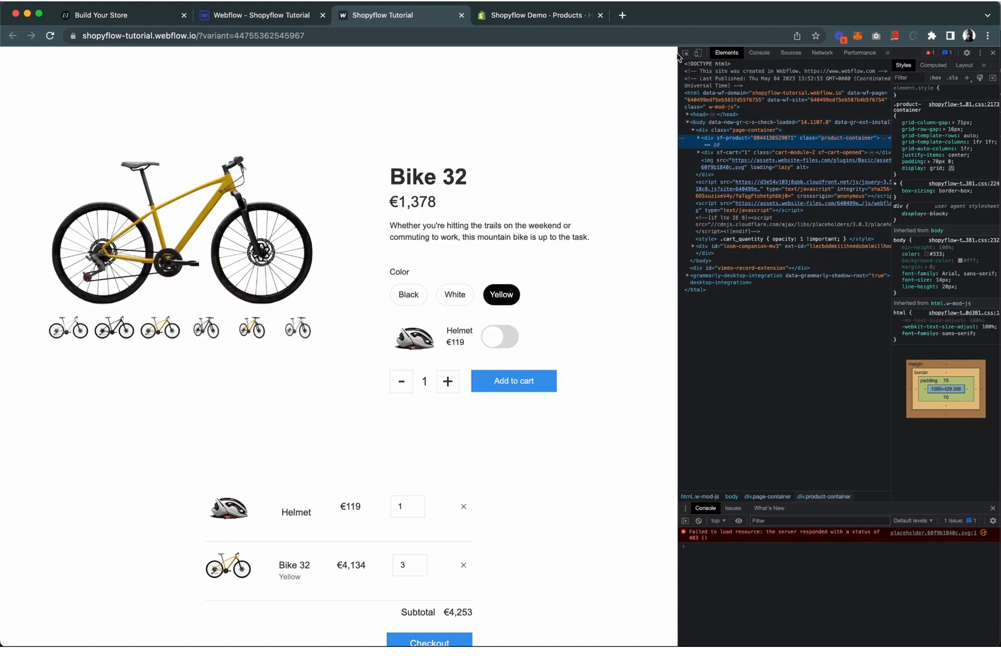
{"action": "left_click", "coordinate": [685, 53]}
{"action": "left_click", "coordinate": [513, 333]}
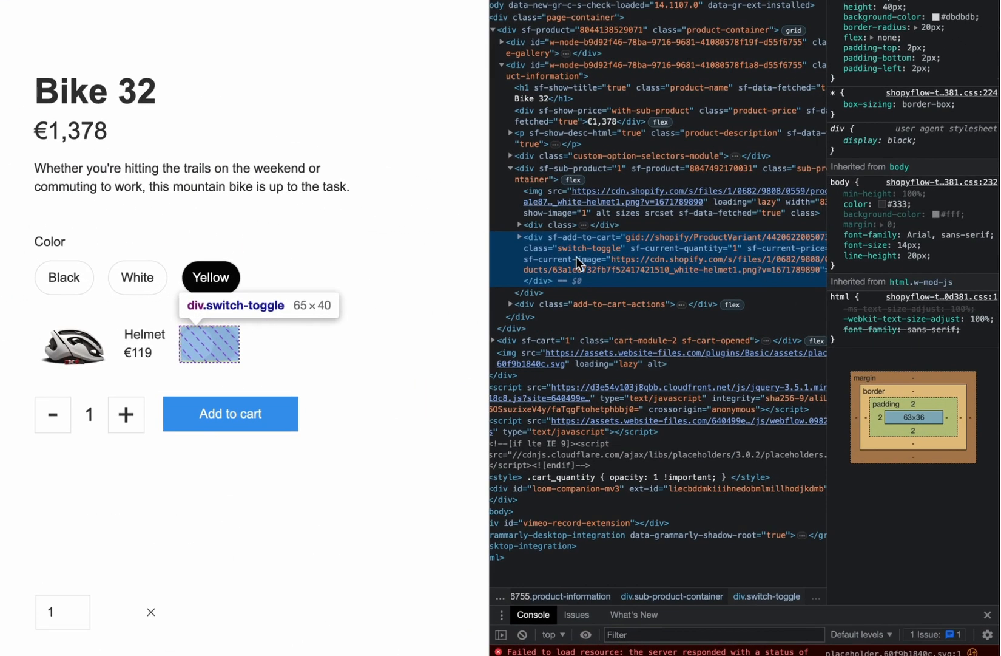
Toggle the Helmet switch and examine how the classes on the switch and its circle change in the markup
{"action": "left_click", "coordinate": [209, 346]}
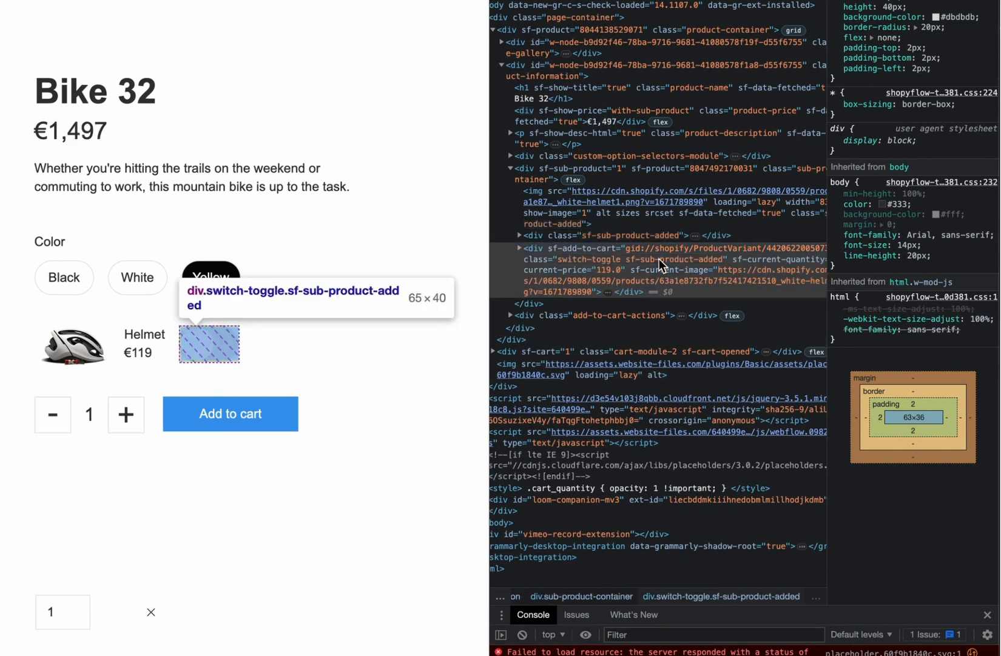
{"action": "left_click", "coordinate": [660, 257]}
{"action": "left_click", "coordinate": [521, 248]}
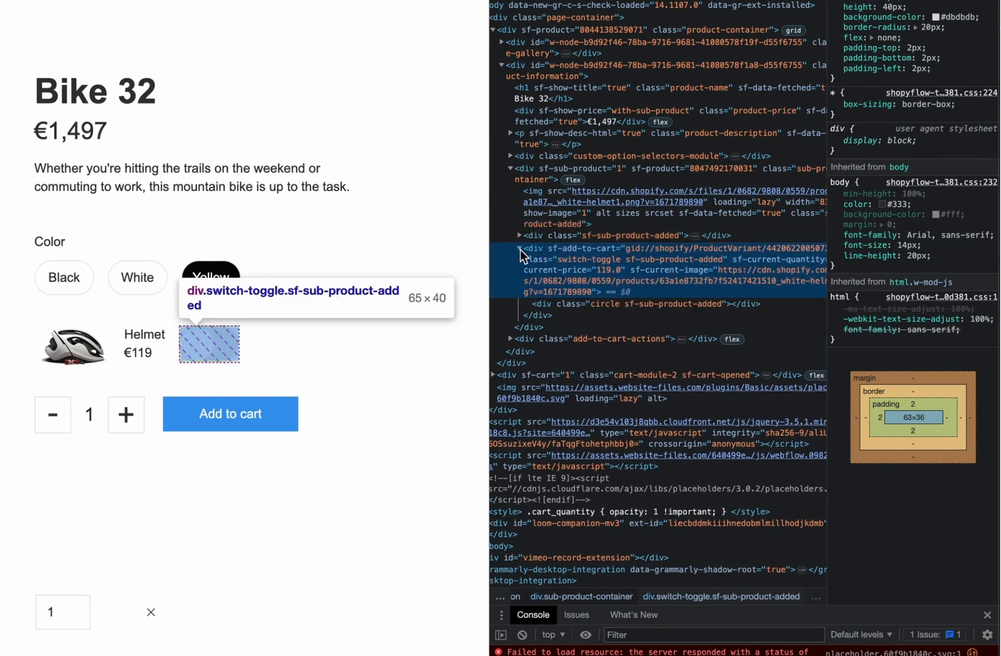
{"action": "left_click", "coordinate": [694, 307]}
{"action": "left_click", "coordinate": [196, 338]}
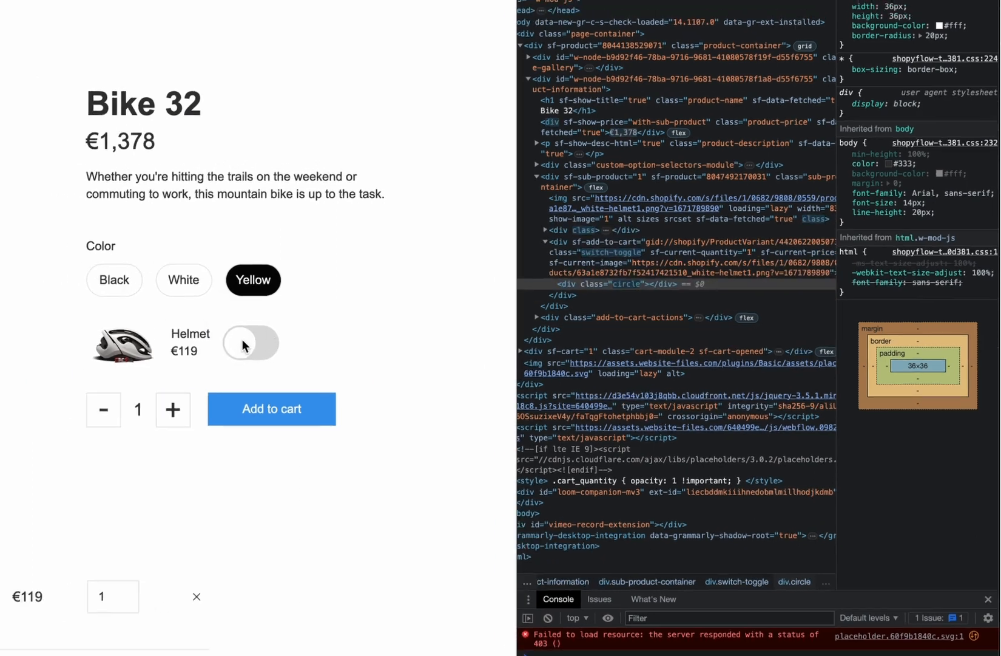
{"action": "left_click", "coordinate": [201, 341]}
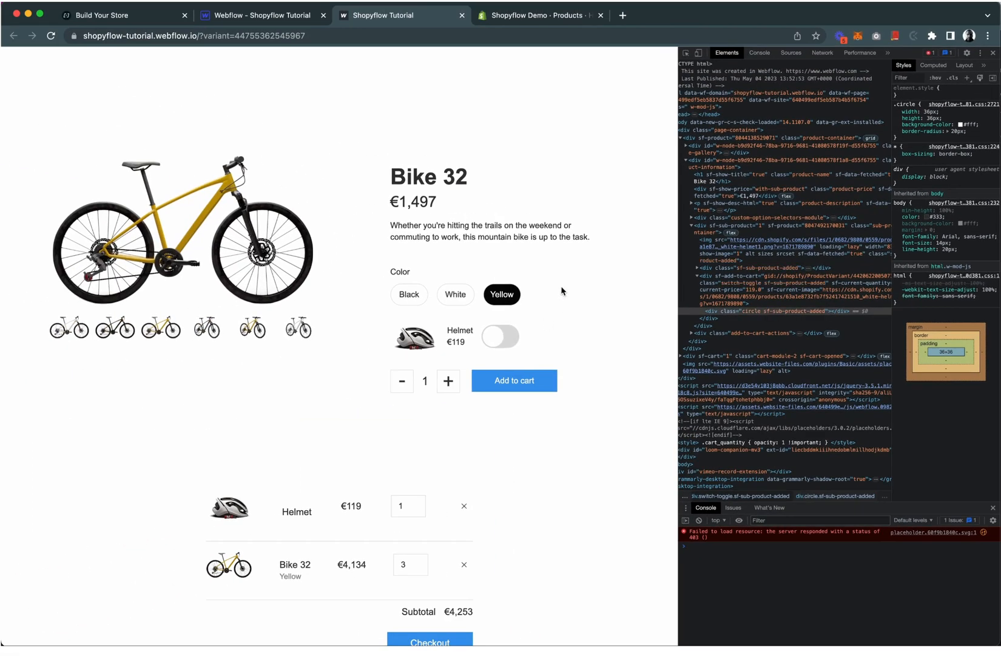
Return to the Webflow Designer and add the combo class sf-sub-product-added to the Switch Toggle
{"action": "left_click", "coordinate": [229, 15]}
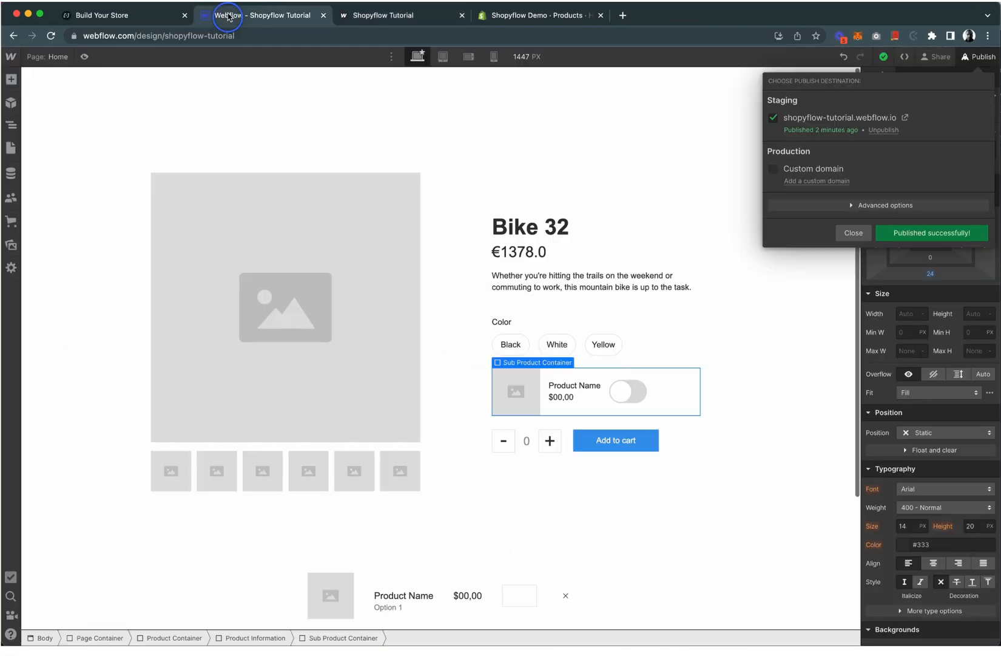
{"action": "left_click", "coordinate": [852, 232]}
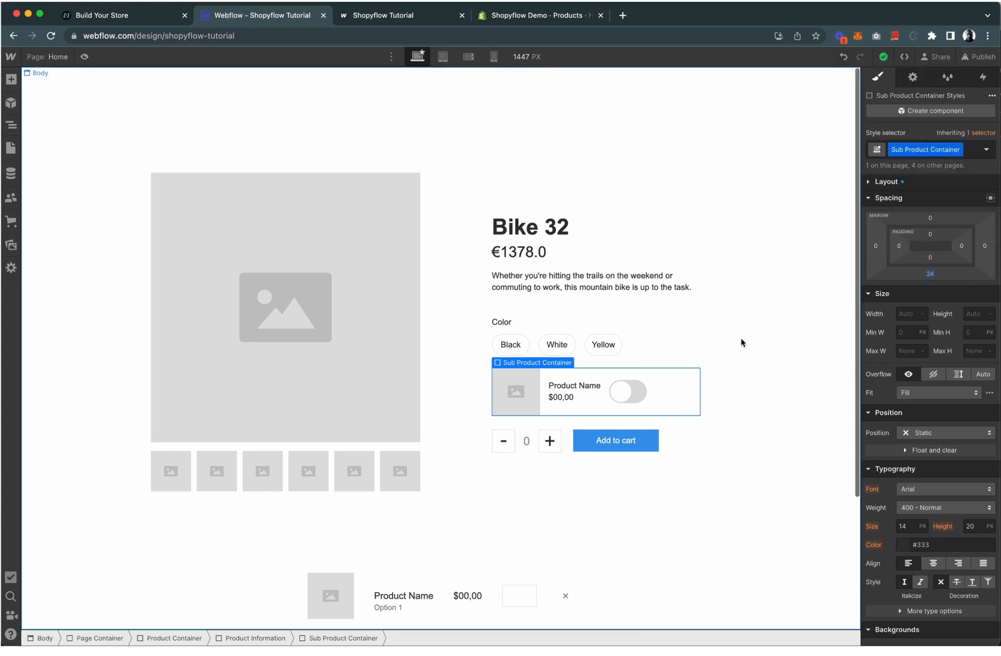
{"action": "left_click", "coordinate": [646, 395]}
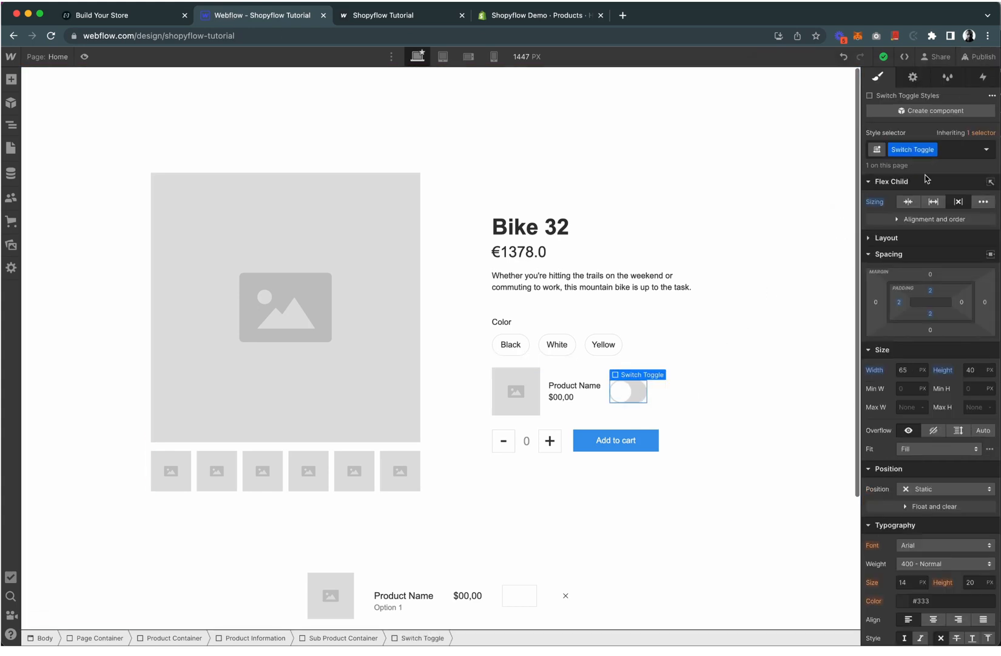
{"action": "left_click", "coordinate": [962, 149]}
{"action": "type", "text": "sf-"}
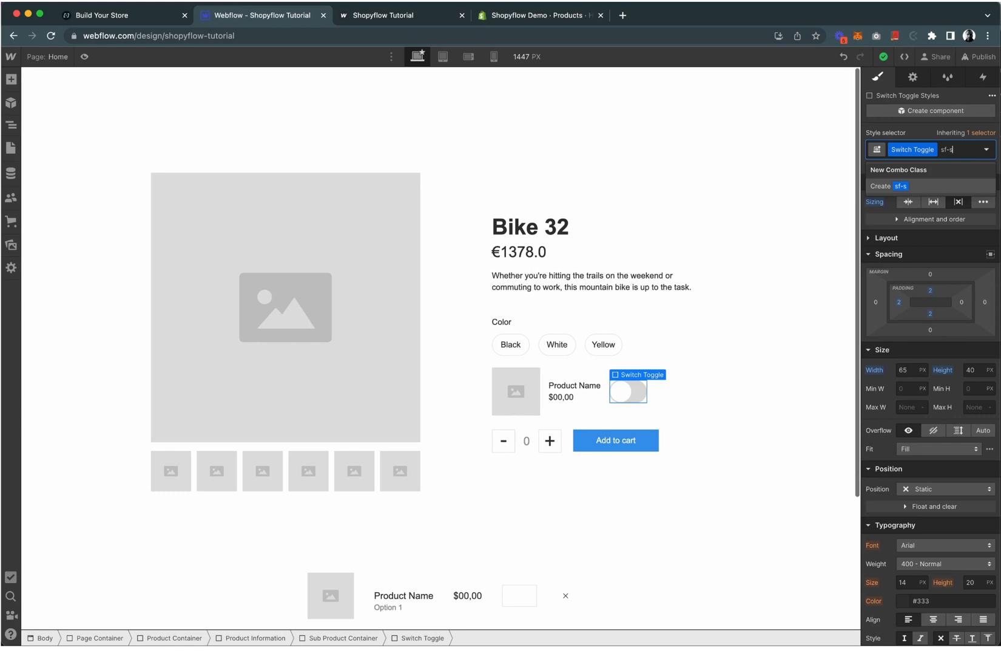
{"action": "type", "text": "sub-product-added"}
{"action": "key", "text": "Return"}
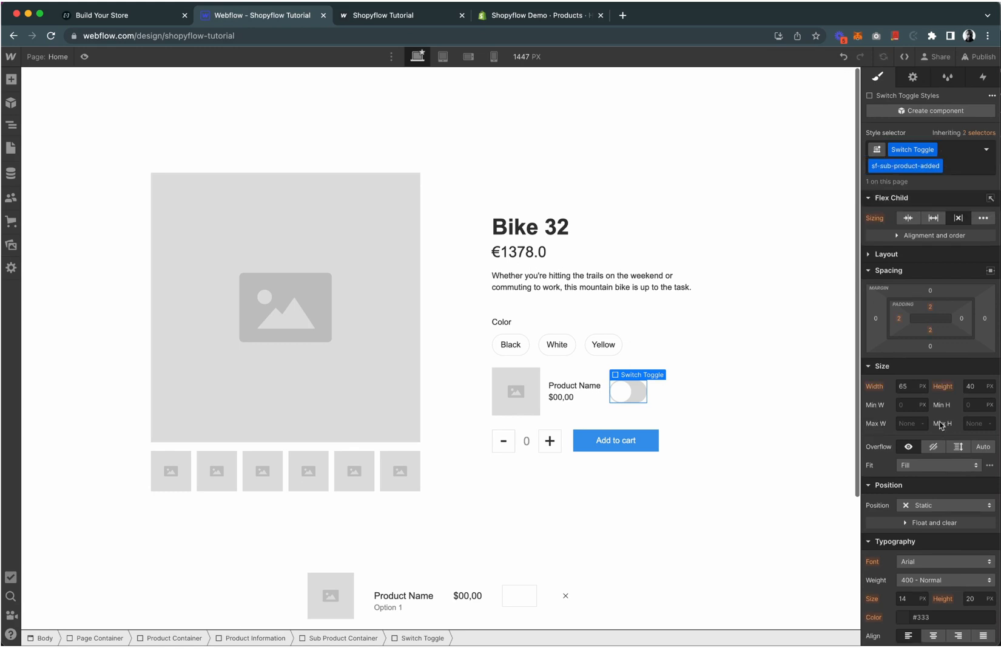
Set the background color of the Switch Toggle's sf-sub-product-added combo class to green #67c492
{"action": "scroll", "coordinate": [938, 425], "scroll_direction": "down", "scroll_amount": 5}
{"action": "left_click", "coordinate": [903, 426]}
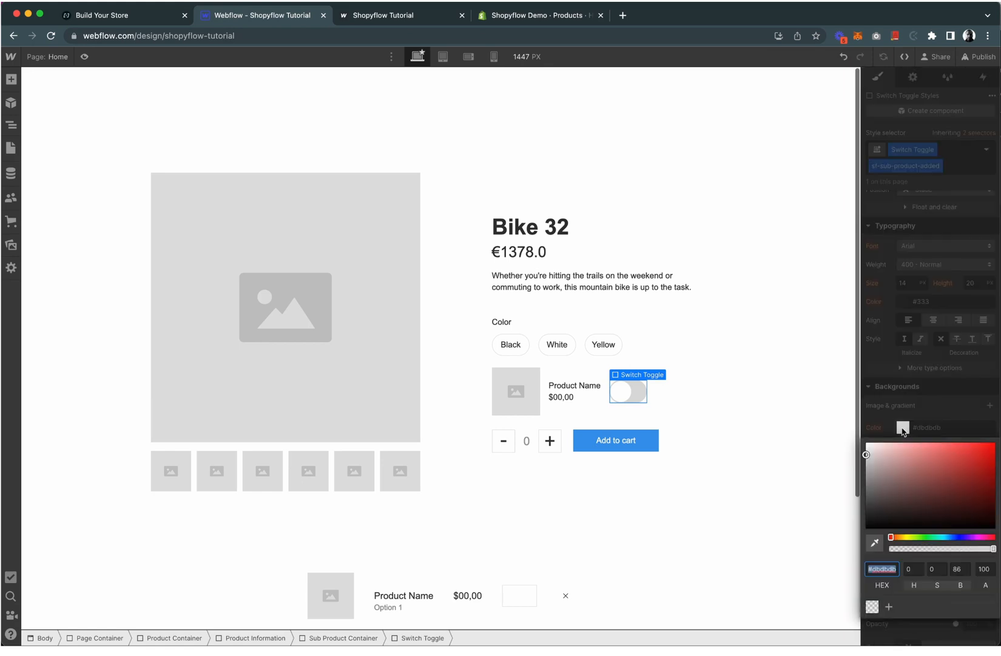
{"action": "left_click_drag", "start_coordinate": [923, 538], "coordinate": [933, 537]}
{"action": "left_click", "coordinate": [927, 463]}
{"action": "left_click_drag", "start_coordinate": [927, 463], "coordinate": [928, 462]}
{"action": "left_click", "coordinate": [947, 409]}
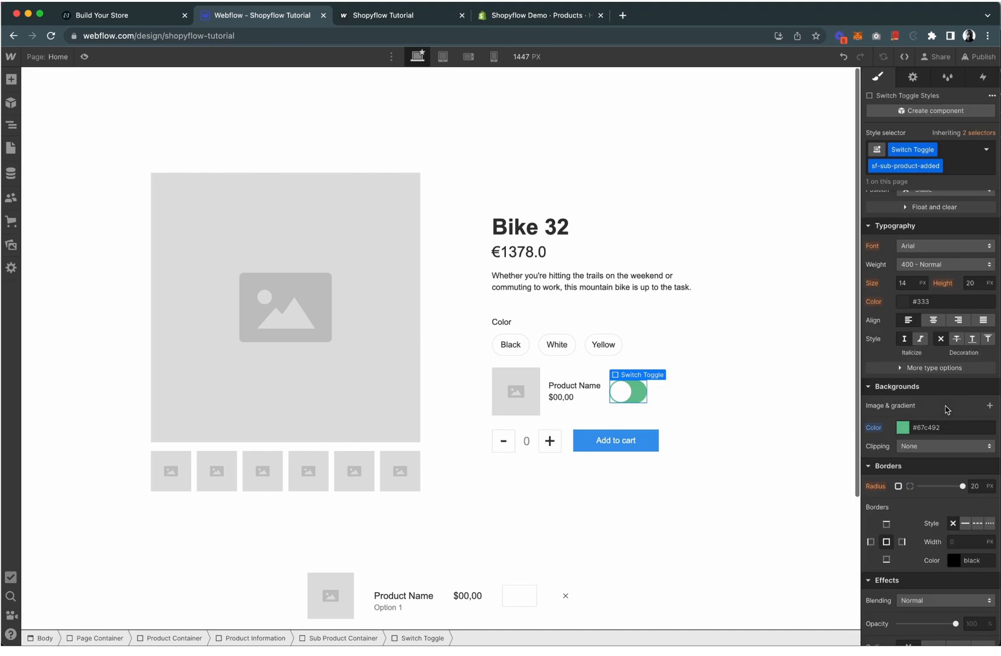
Add the combo class sf-sub-product-added to the Circle inside the Switch Toggle
{"action": "left_click", "coordinate": [618, 393]}
{"action": "left_click", "coordinate": [926, 149]}
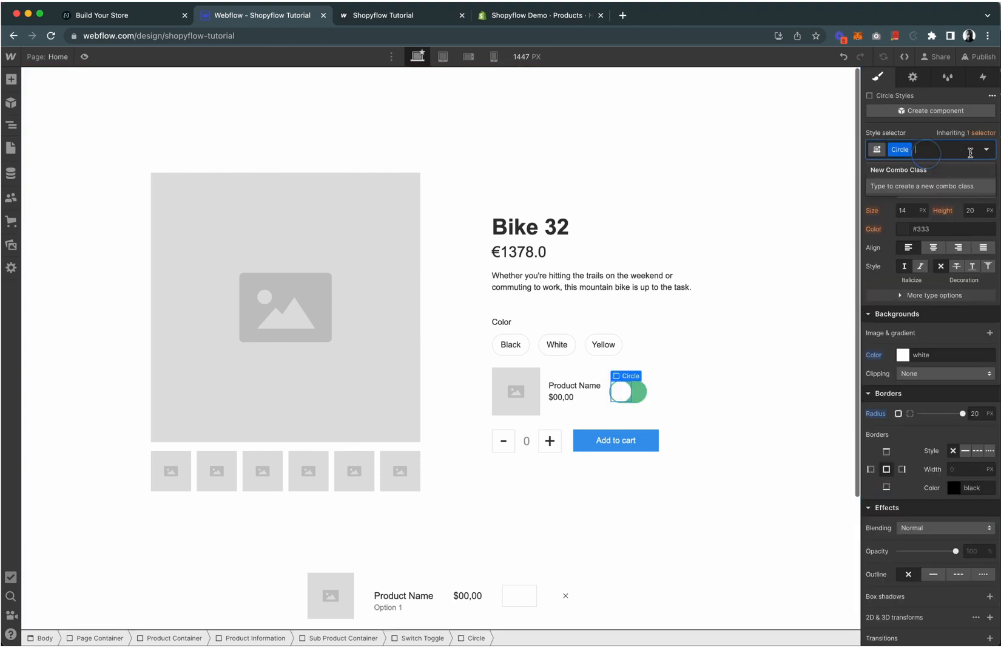
{"action": "type", "text": "sf-sub"}
{"action": "type", "text": "-product-added"}
{"action": "key", "text": "Return"}
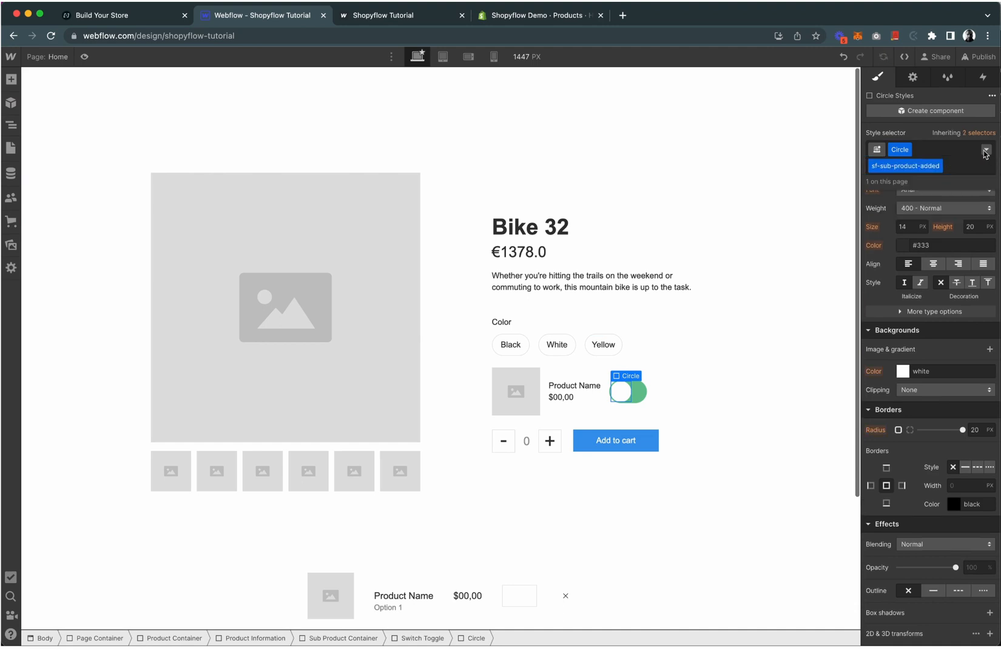
Give the Circle's sf-sub-product-added combo class a Move transform of 24 px along the horizontal axis
{"action": "scroll", "coordinate": [935, 486], "scroll_direction": "up", "scroll_amount": 2}
{"action": "scroll", "coordinate": [934, 486], "scroll_direction": "down", "scroll_amount": 5}
{"action": "left_click", "coordinate": [990, 545]}
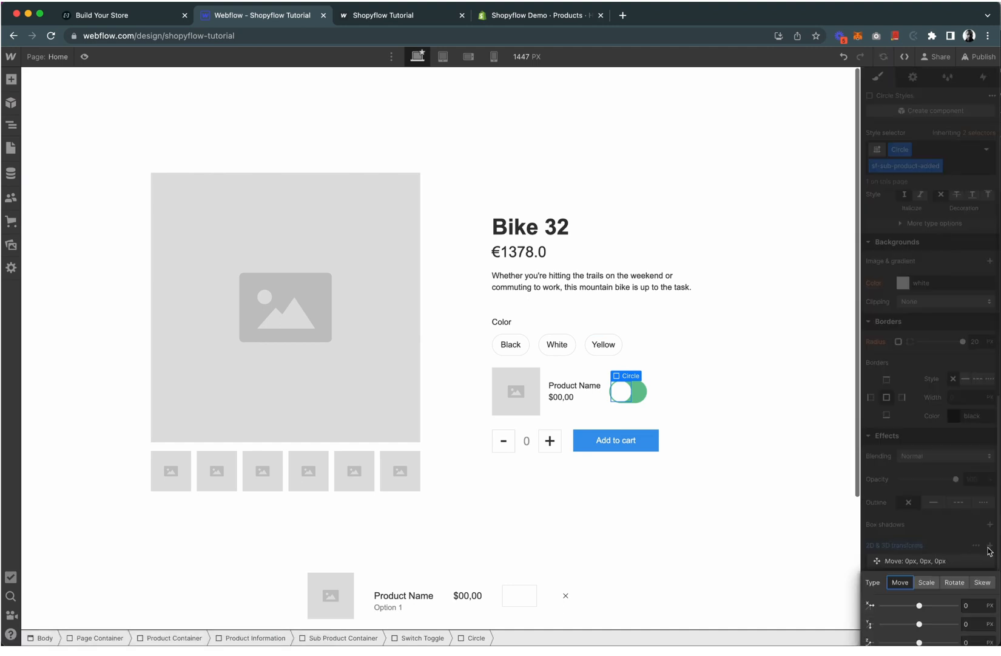
{"action": "type", "text": "24"}
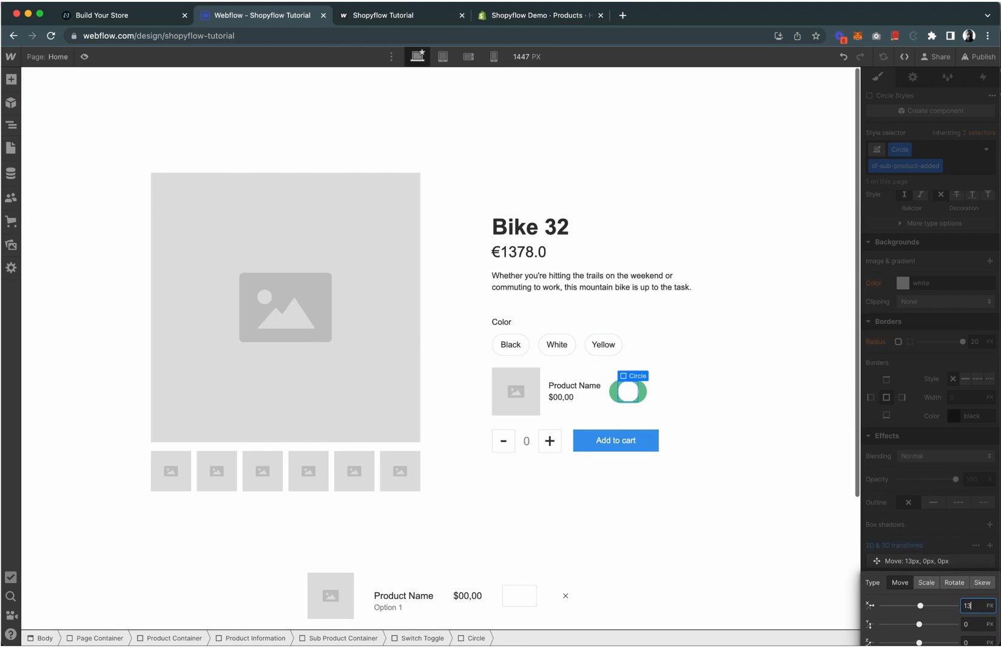
{"action": "left_click", "coordinate": [843, 512]}
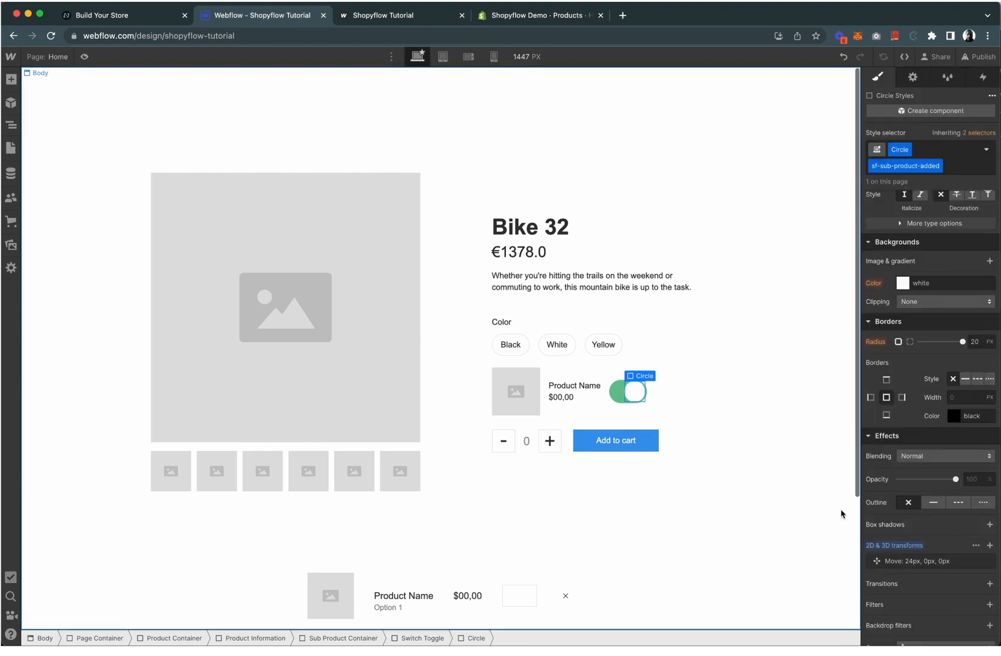
Remove the sf-sub-product-added combo class from both the Circle and the Switch Toggle elements
{"action": "left_click", "coordinate": [641, 401]}
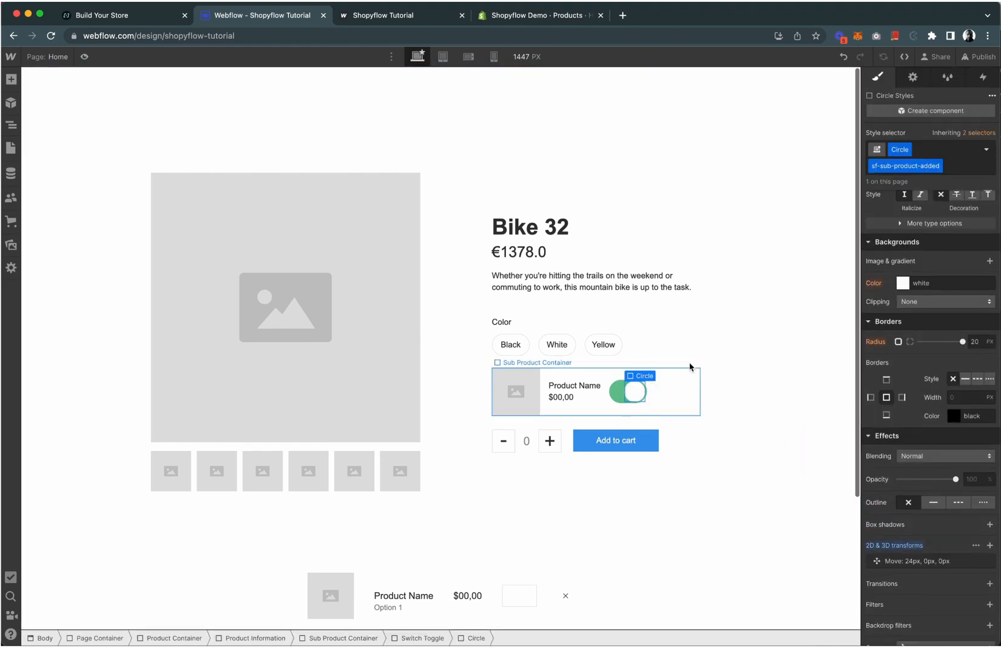
{"action": "key", "text": "super+Return"}
{"action": "key", "text": "BackSpace"}
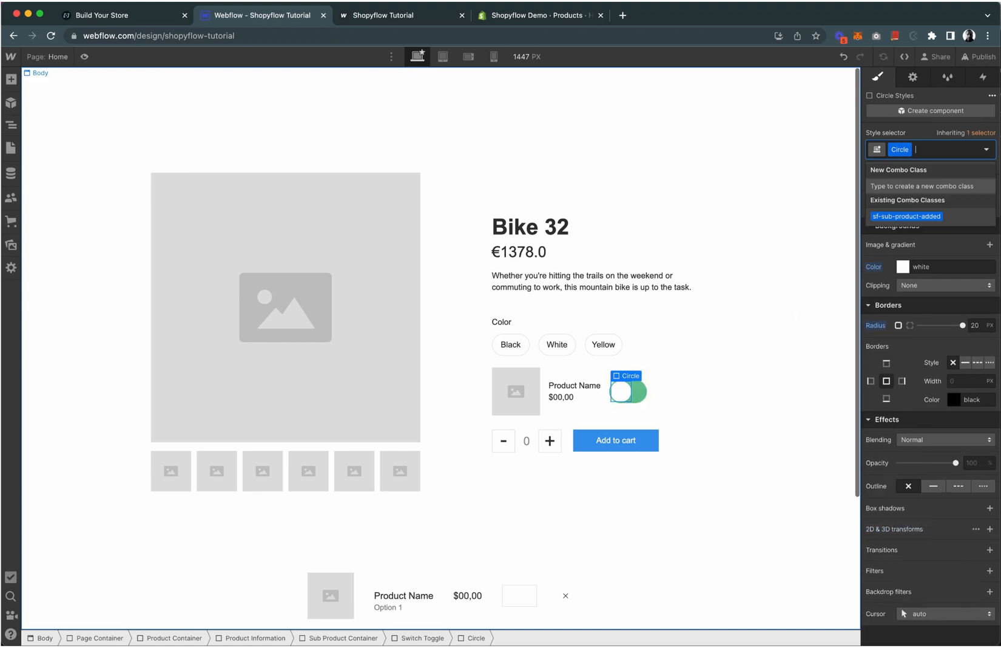
{"action": "left_click", "coordinate": [642, 397]}
{"action": "left_click", "coordinate": [642, 397]}
{"action": "key", "text": "super+Return"}
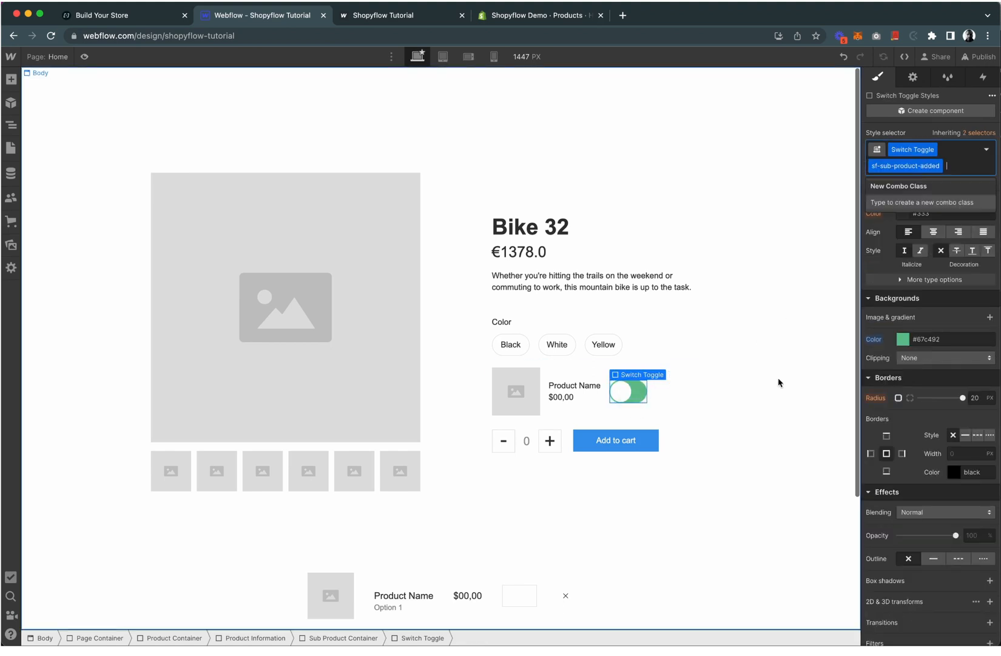
{"action": "key", "text": "BackSpace"}
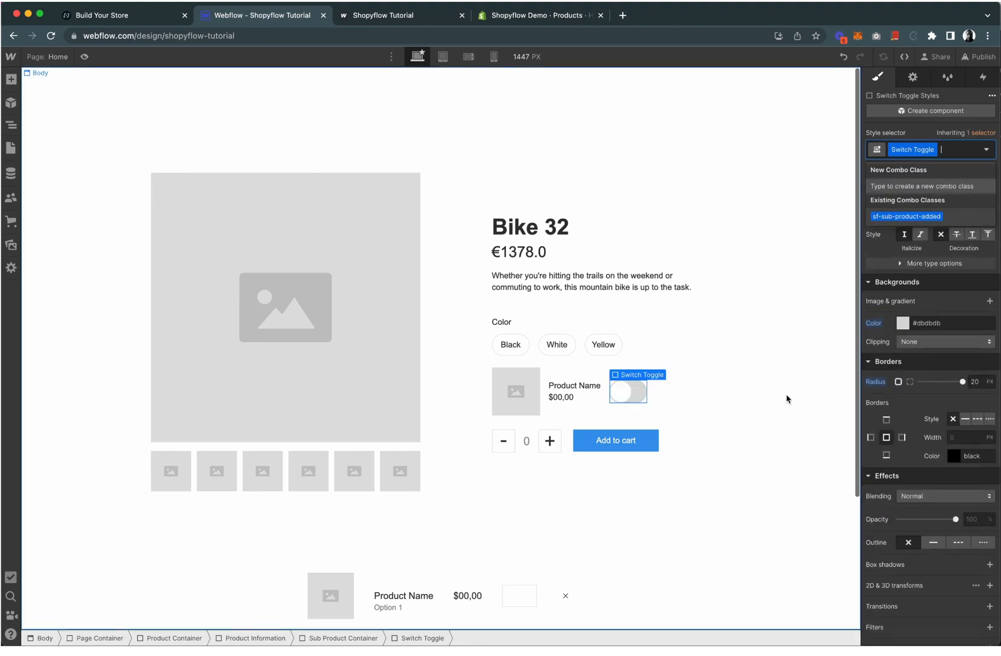
Add a 200 ms transition on all properties to the Switch Toggle's base class
{"action": "left_click", "coordinate": [959, 597]}
{"action": "left_click", "coordinate": [991, 546]}
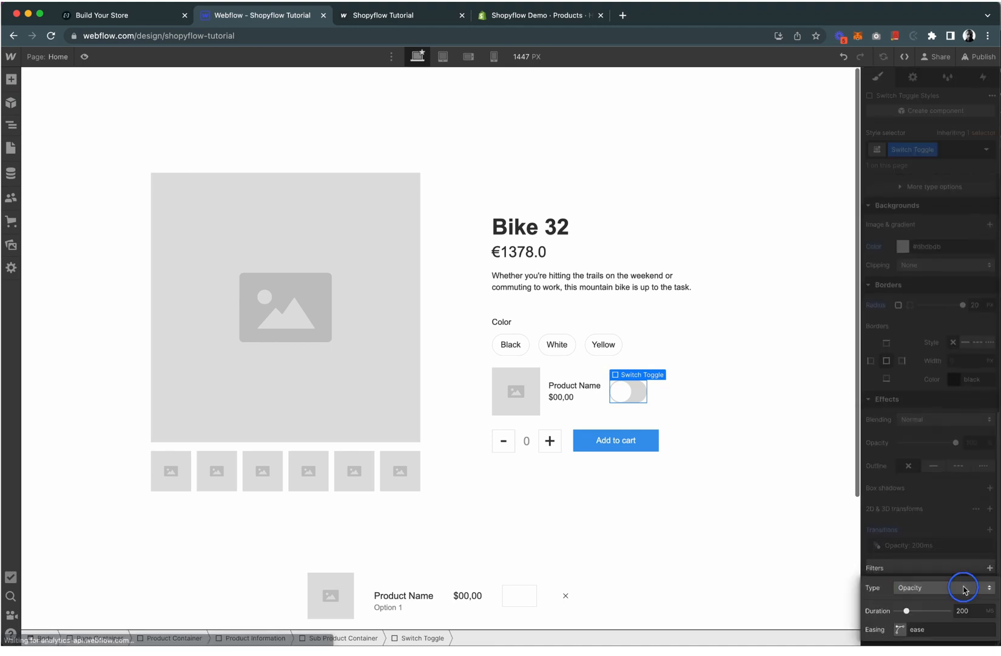
{"action": "left_click", "coordinate": [944, 587]}
{"action": "left_click", "coordinate": [971, 637]}
{"action": "left_click", "coordinate": [929, 534]}
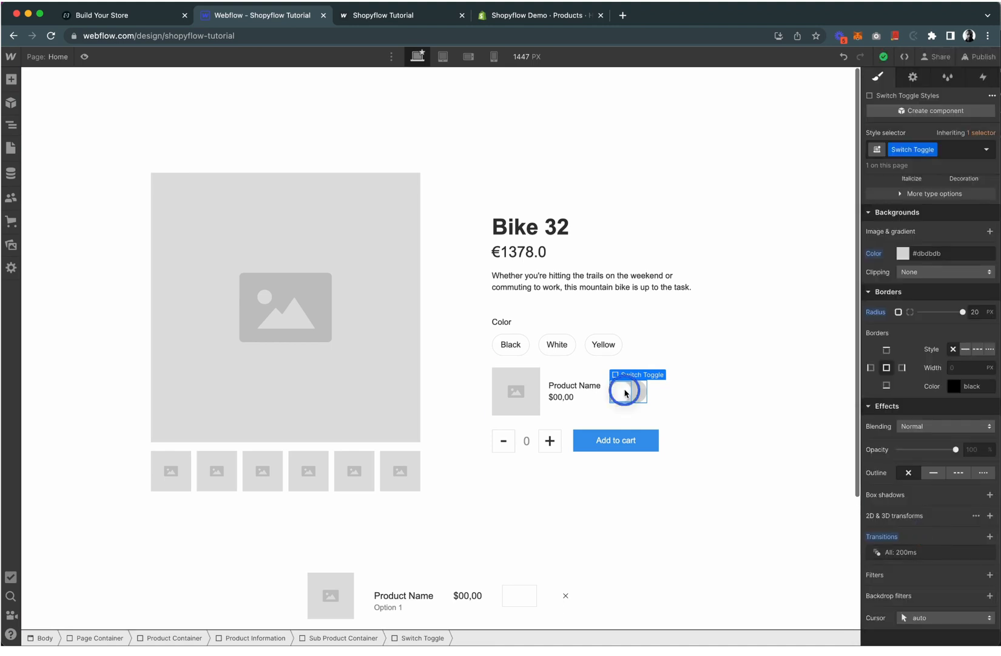
Add a 200 ms transition on all properties to the Circle's base class
{"action": "left_click", "coordinate": [621, 391]}
{"action": "left_click", "coordinate": [990, 529]}
{"action": "left_click", "coordinate": [979, 570]}
{"action": "left_click", "coordinate": [971, 636]}
{"action": "left_click", "coordinate": [916, 629]}
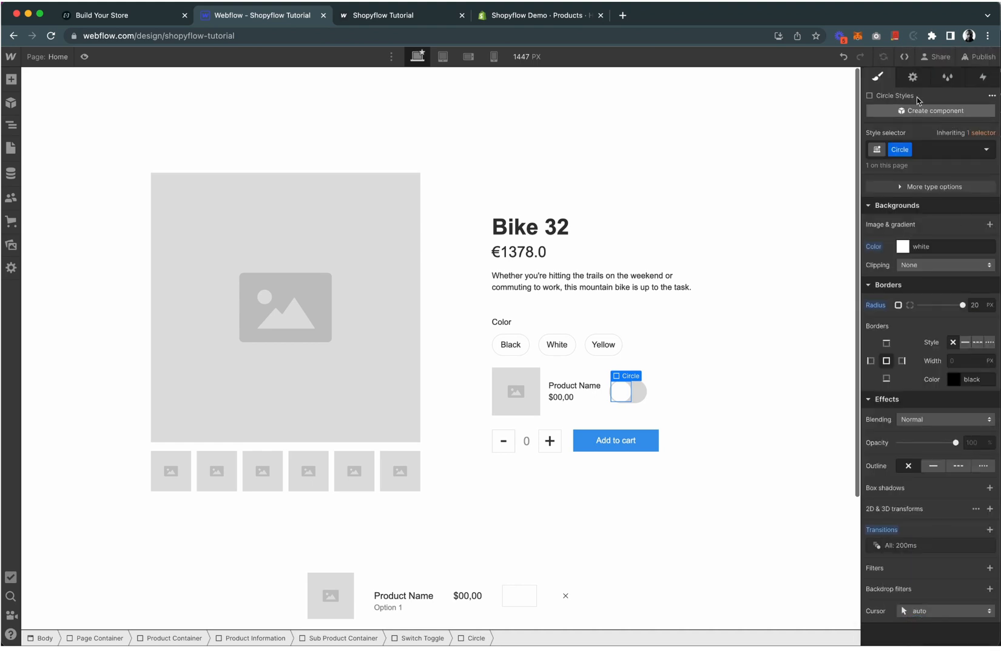
Publish the site to the shopyflow-tutorial.webflow.io staging domain and reload the live product page
{"action": "left_click", "coordinate": [978, 56]}
{"action": "left_click", "coordinate": [919, 233]}
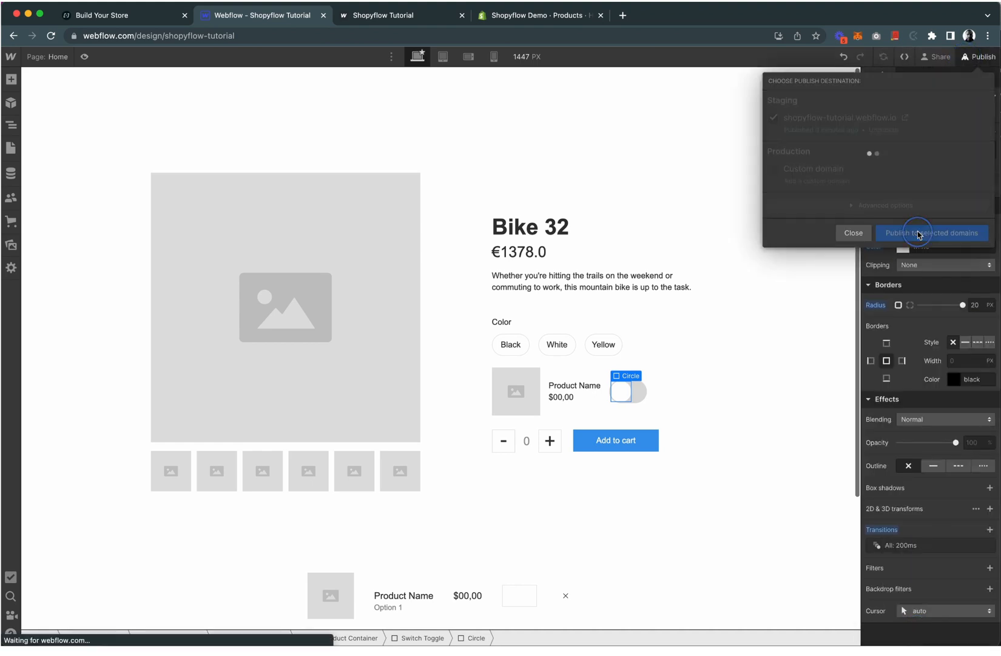
{"action": "left_click", "coordinate": [401, 21]}
{"action": "left_click", "coordinate": [51, 35]}
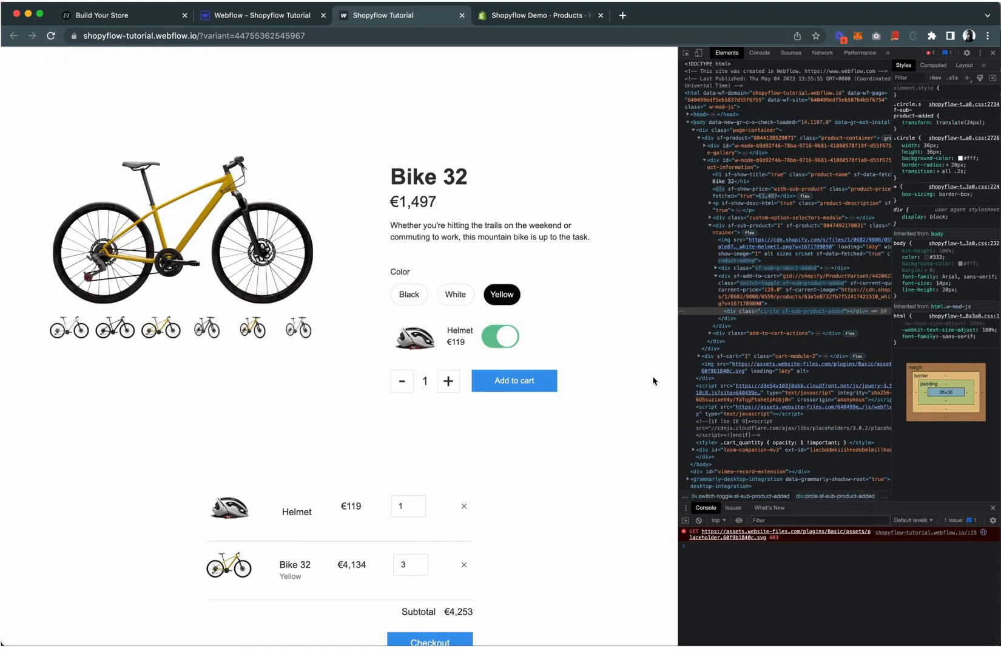
Add the yellow Bike 32 with its Helmet to the cart, and empty the cart by removing both items
{"action": "left_click", "coordinate": [517, 381]}
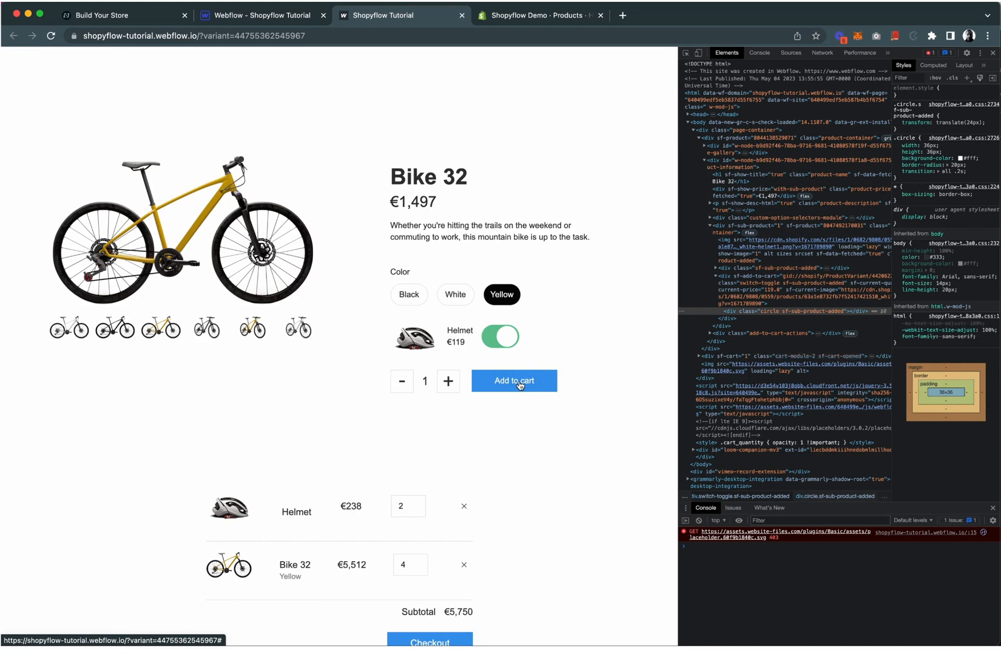
{"action": "left_click", "coordinate": [464, 506]}
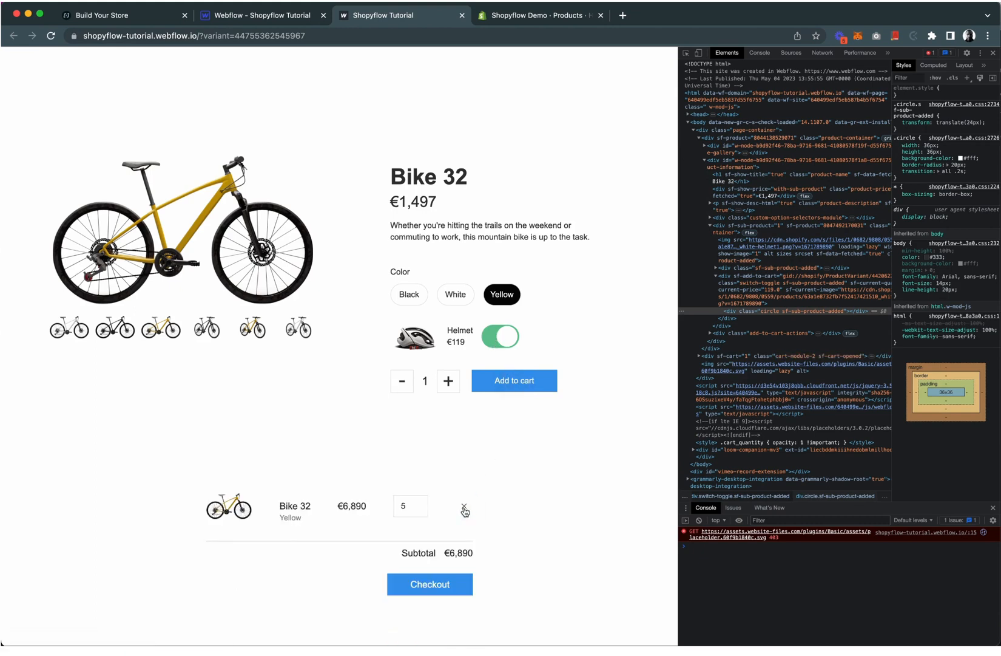
{"action": "left_click", "coordinate": [465, 510]}
Add the bike to the cart once with the Helmet switched off and once with it on, and close the developer tools
{"action": "left_click", "coordinate": [501, 338]}
{"action": "left_click", "coordinate": [509, 389]}
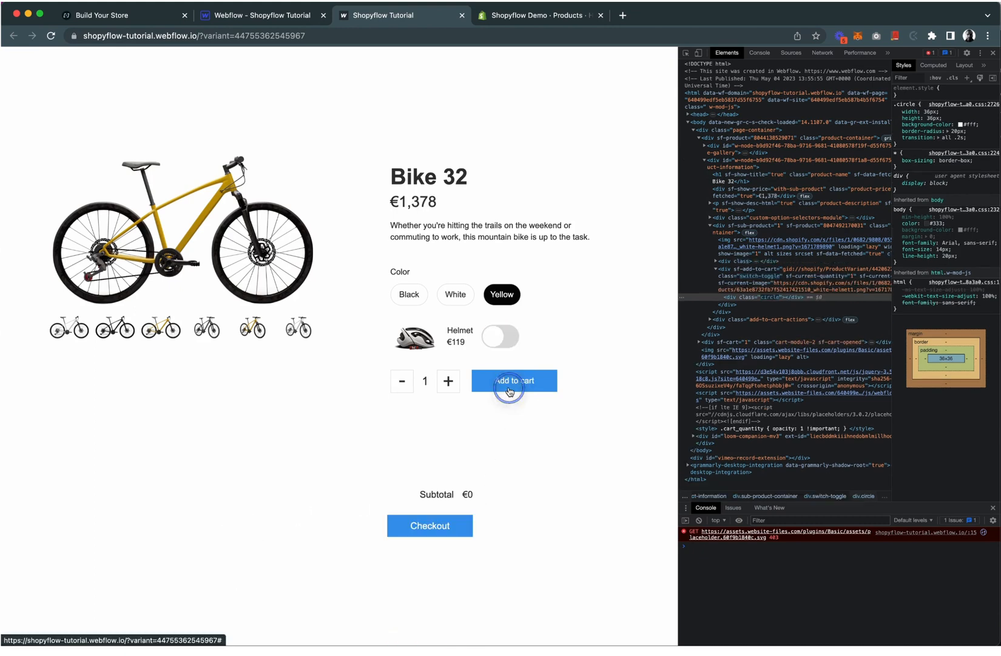
{"action": "left_click", "coordinate": [501, 336]}
{"action": "left_click", "coordinate": [516, 382]}
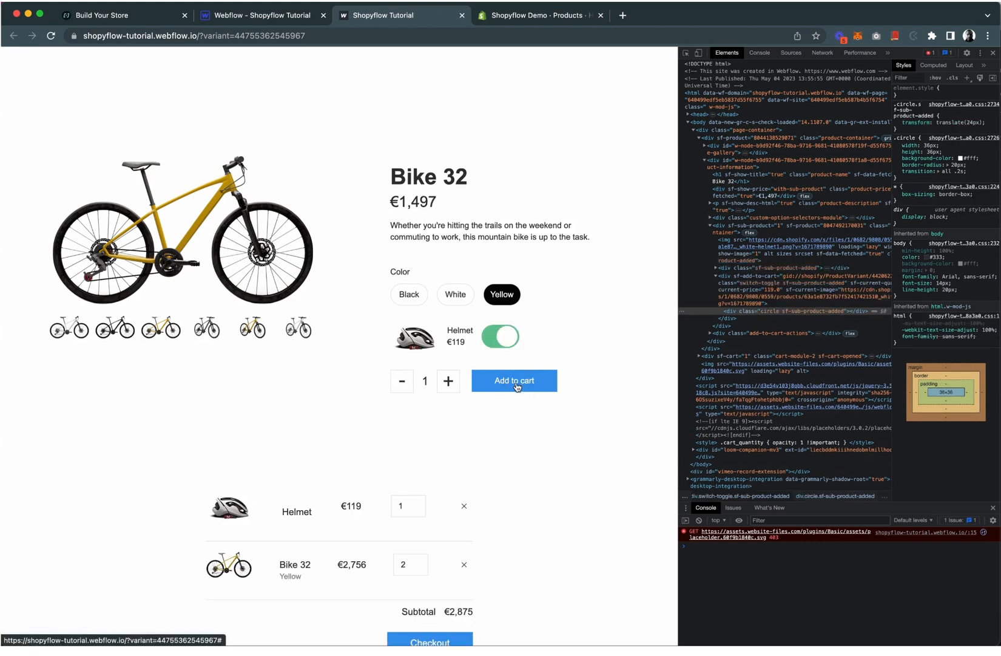
{"action": "left_click", "coordinate": [993, 53]}
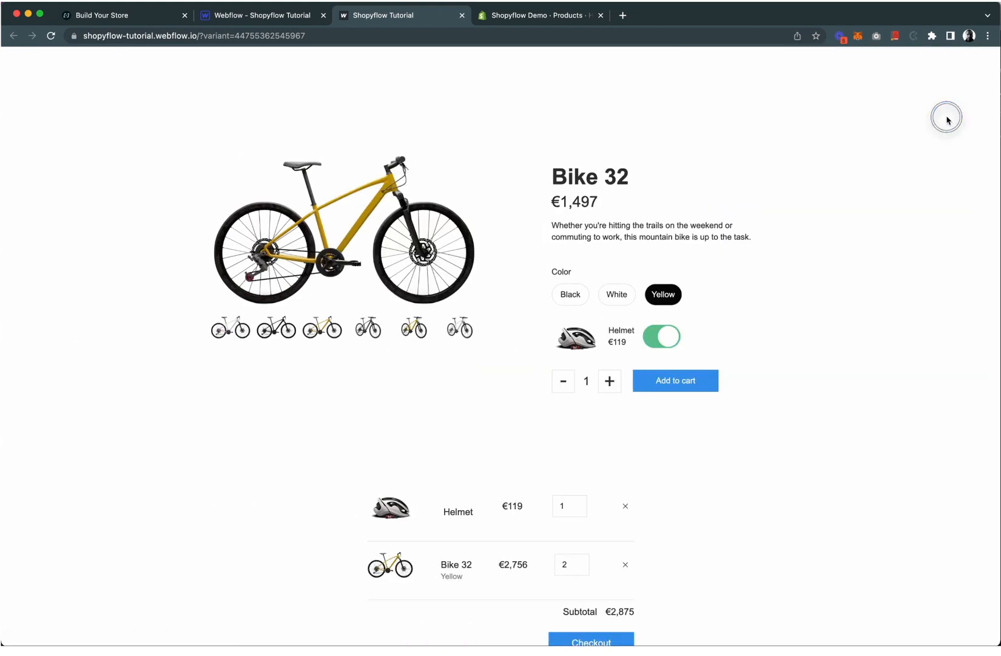